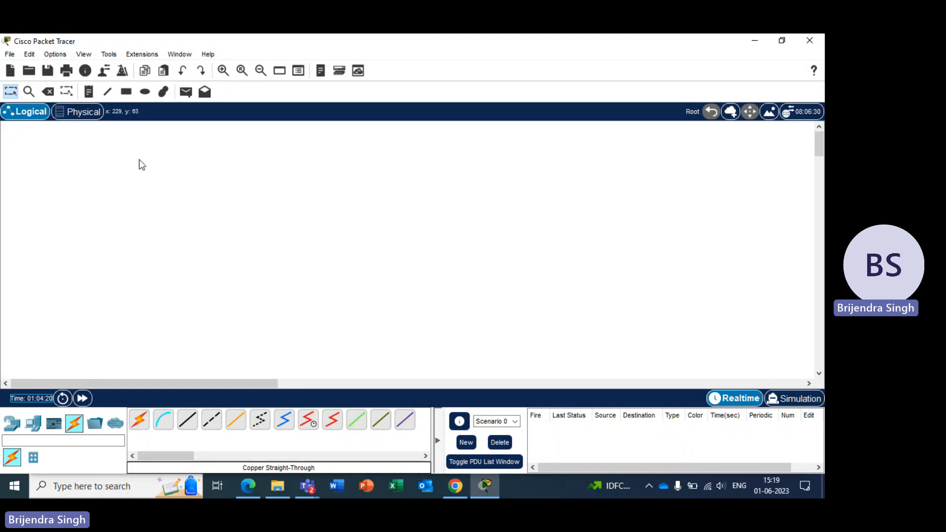
Add a workspace note headed "LAN - A" that lists the addresses 192.168.10.2 and 192.168.10.3 on separate lines
left_click(89, 93)
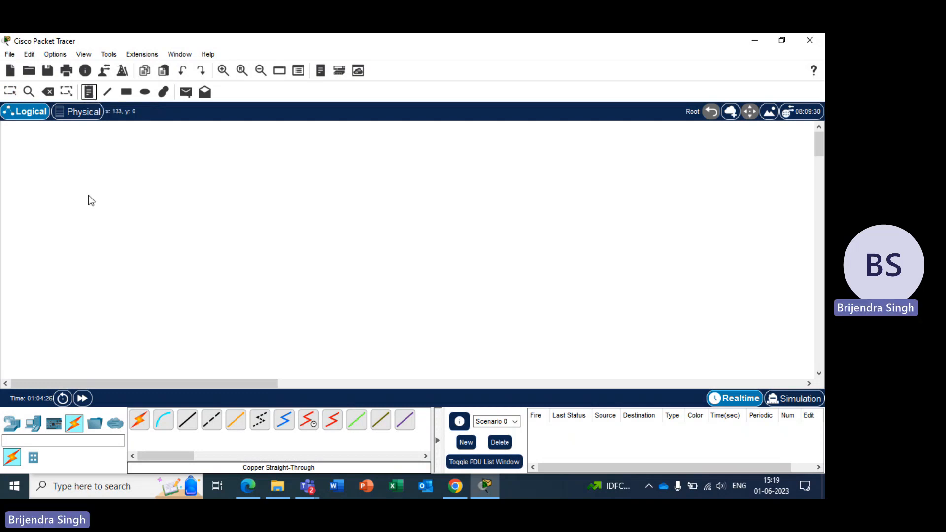
left_click(86, 164)
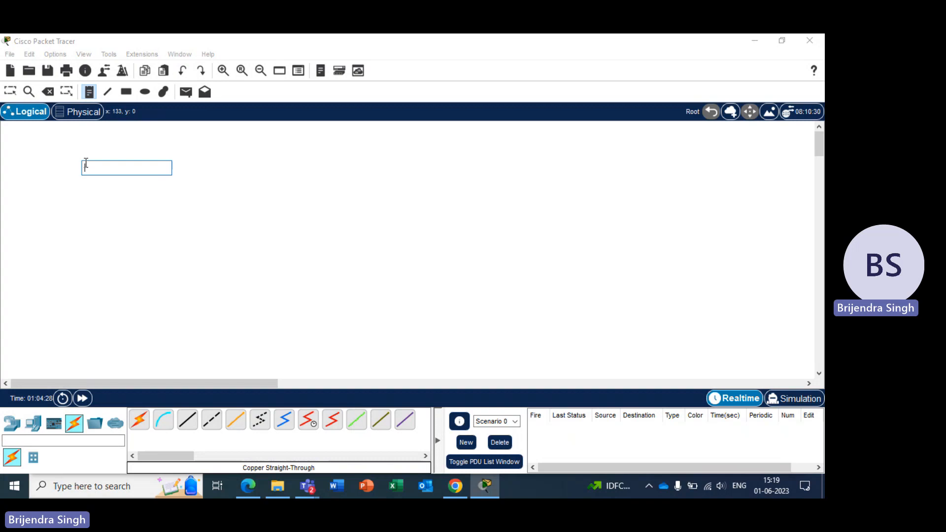
type("4")
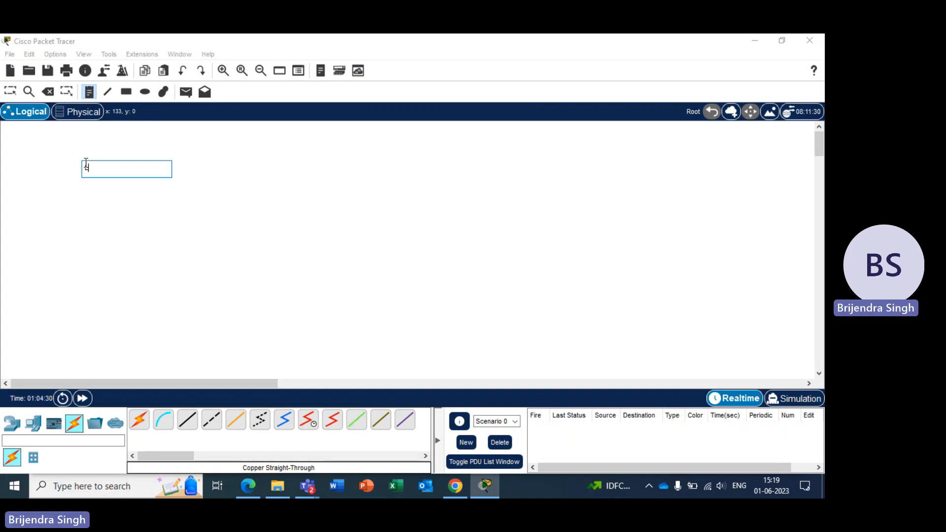
type("AN")
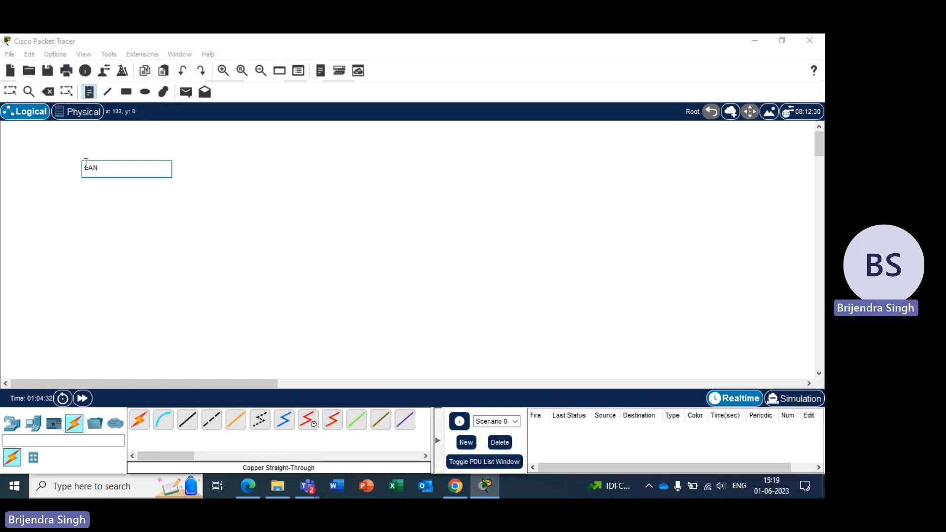
type(" - A")
key("Return")
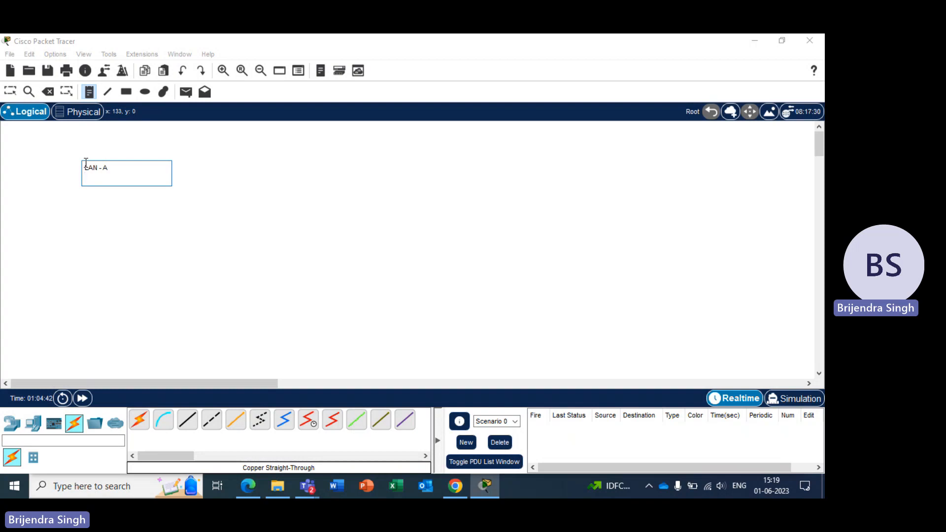
type("192.168.10.2")
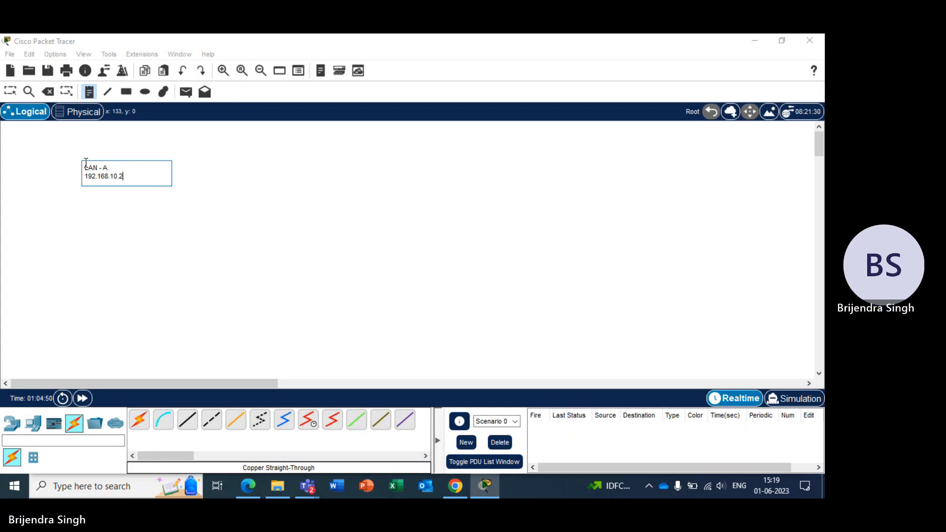
key("Return")
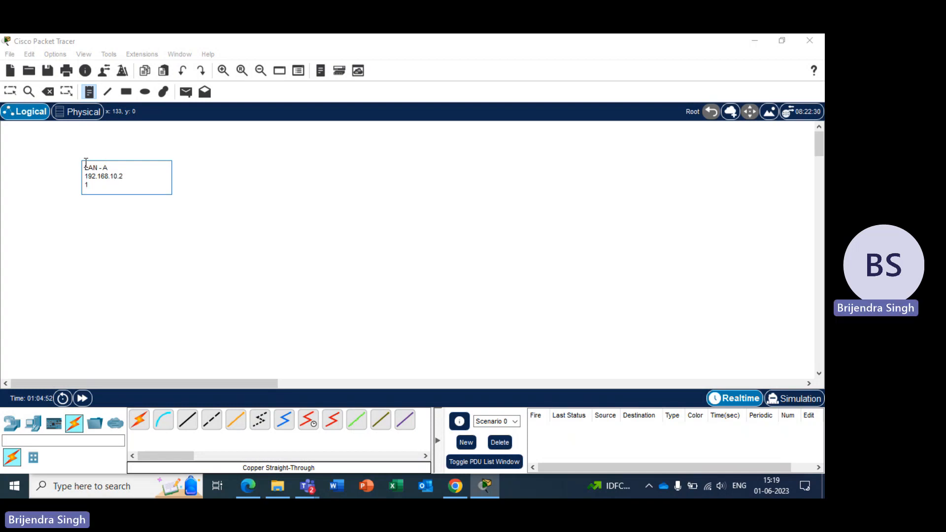
type("192.168.10.3")
key("Return")
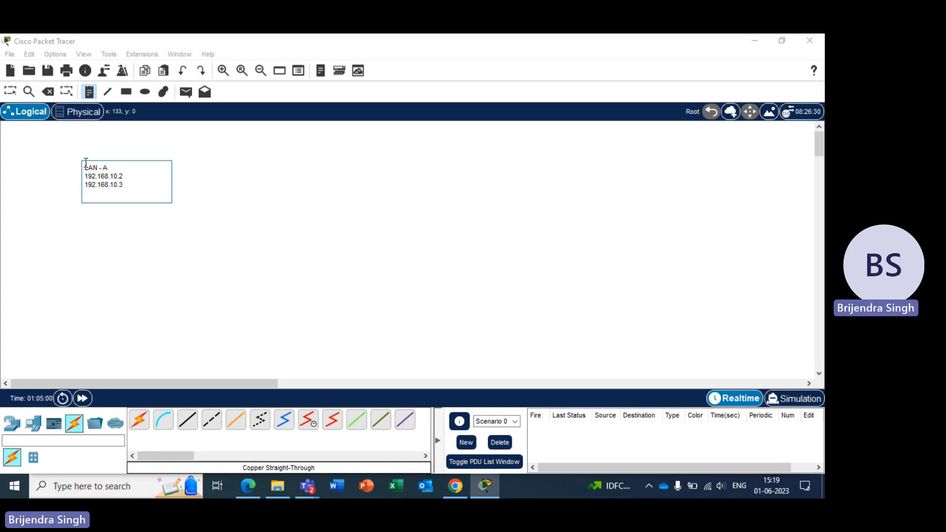
Add a "Subnet Mask" entry with 255.255.255.0 to the LAN - A note, separated by a blank line
key("Return")
type("Subnet M")
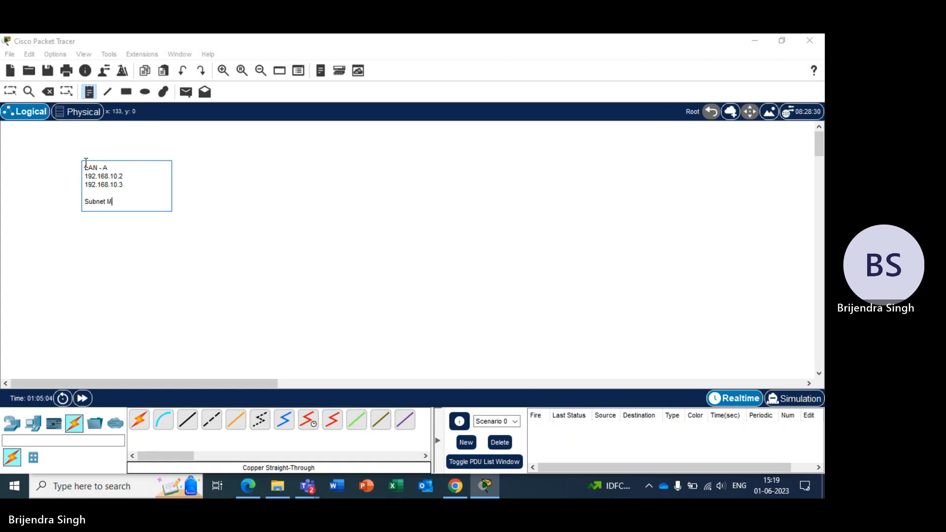
type("ask")
key("Return")
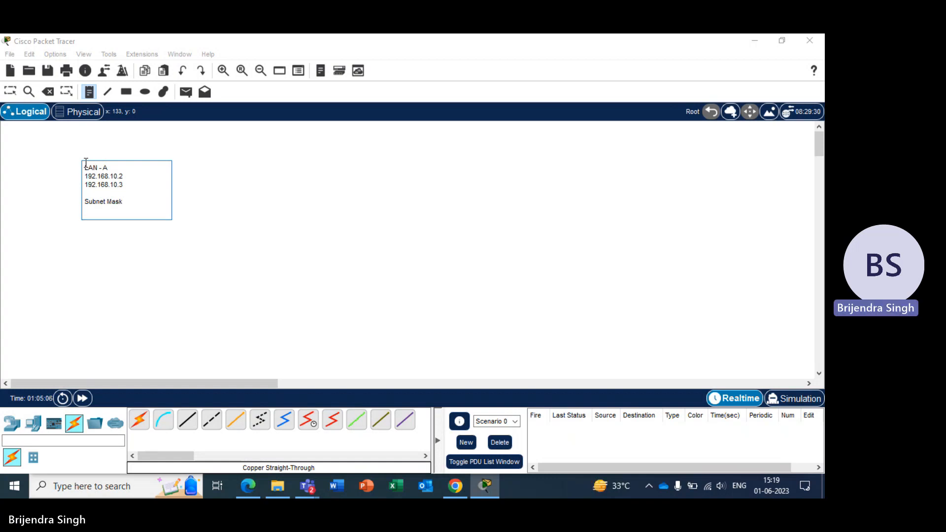
type("255")
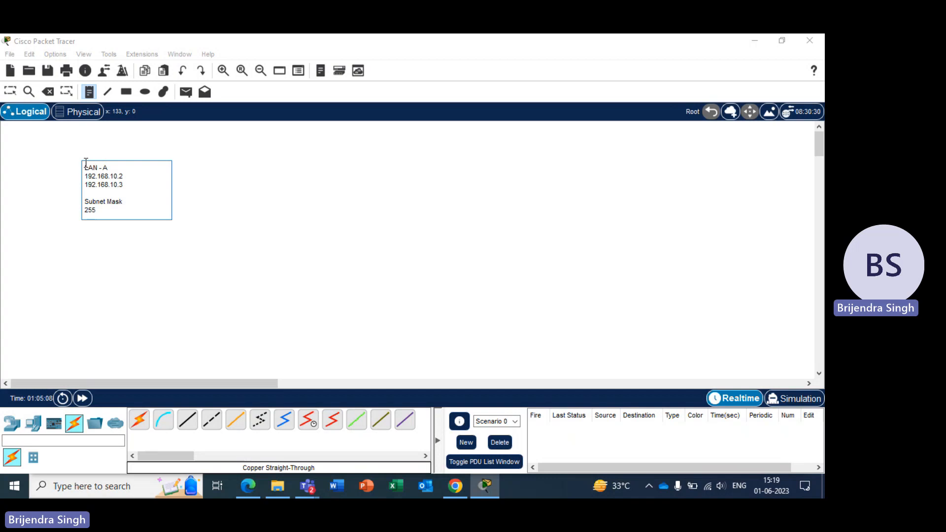
type(".255.2")
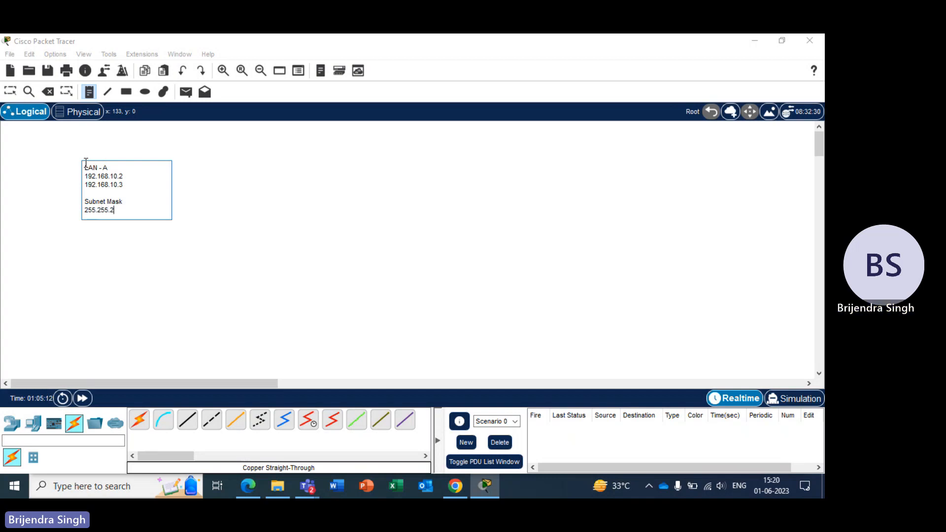
type("55")
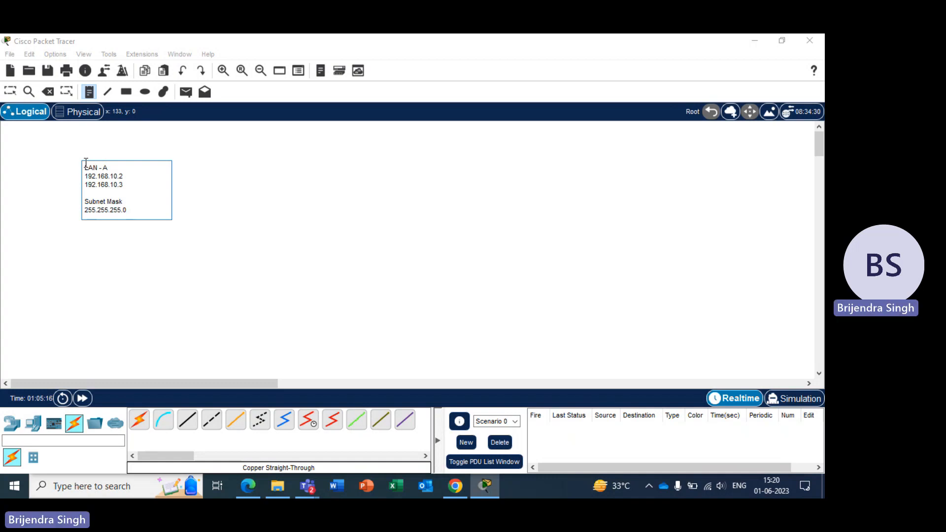
type(".0")
Add a "Default Gateway" entry with 192.168.10.1 to the LAN - A note, separated by a blank line
key("Return")
key("Return")
type("De")
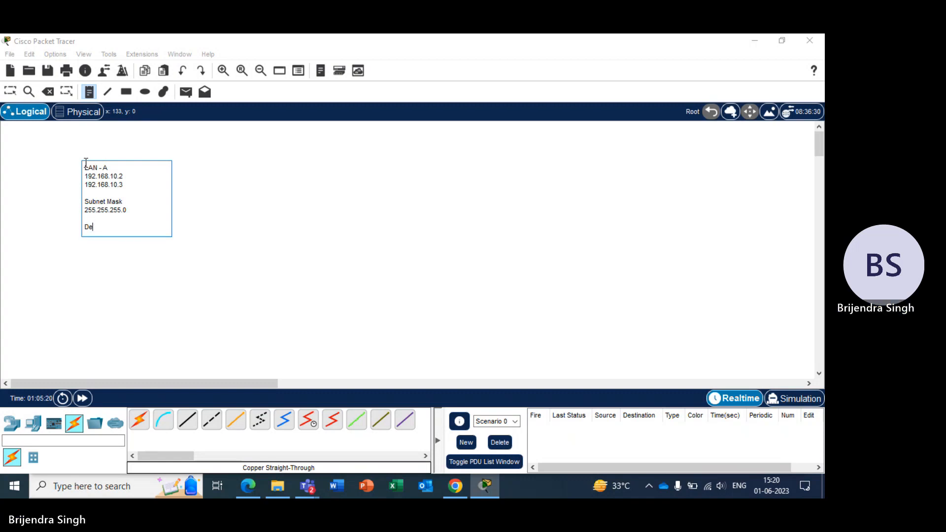
type("fault")
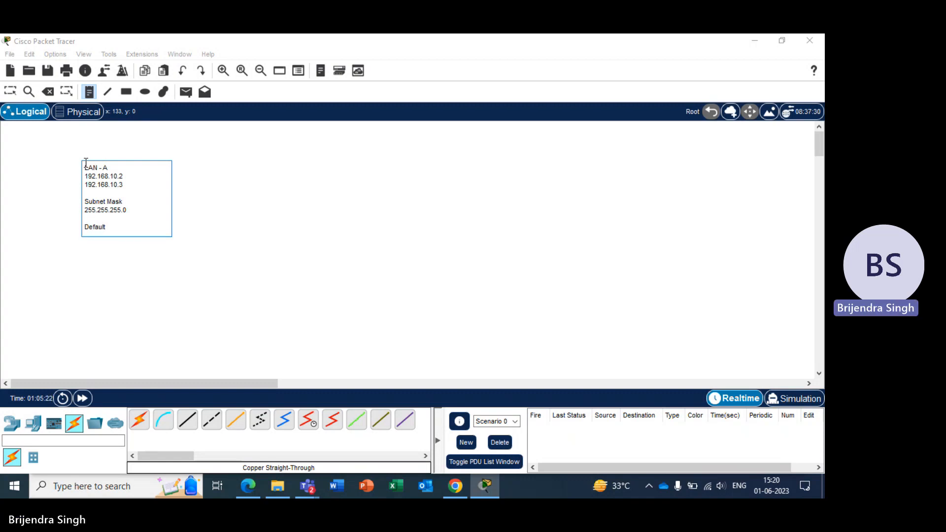
type(" Gatew")
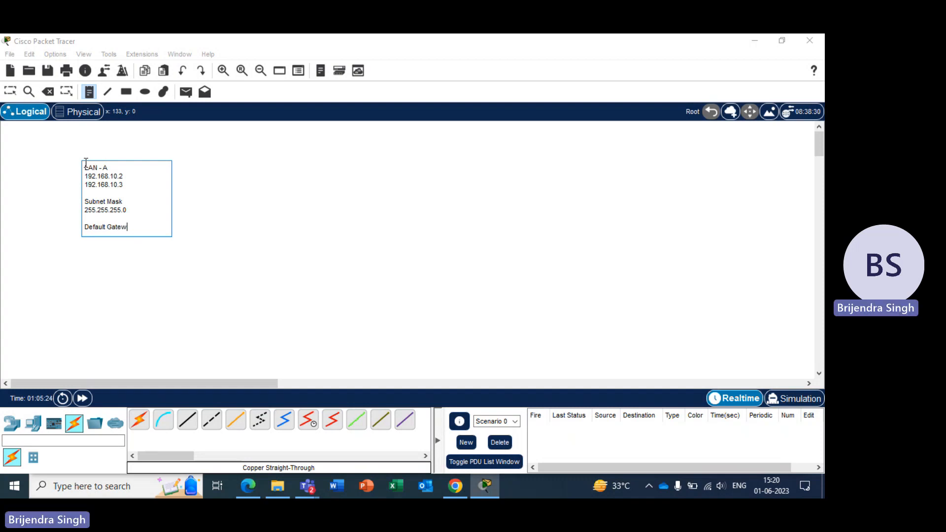
type("ay")
key("Return")
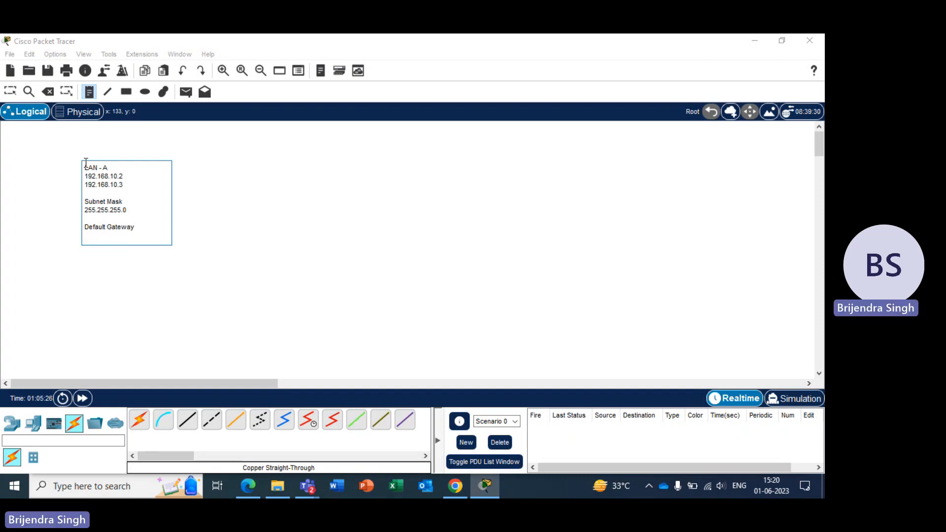
type("192")
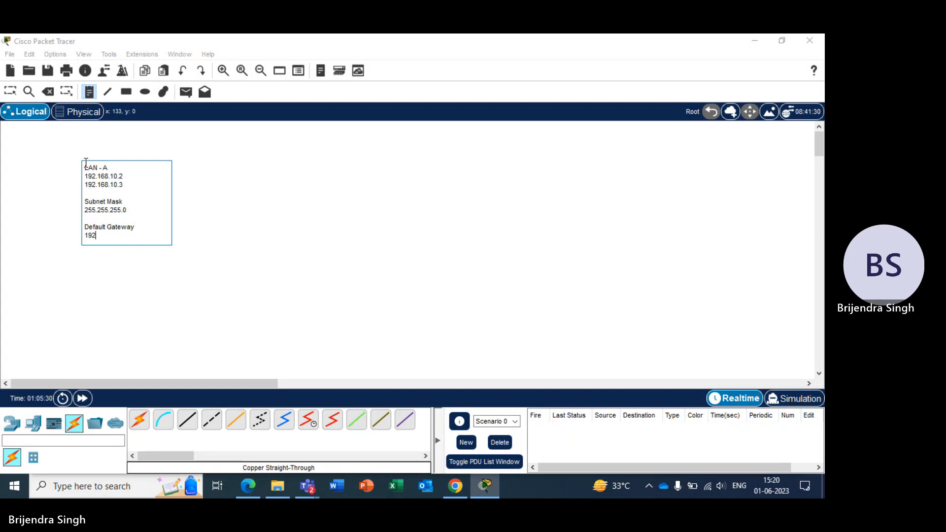
type(".16")
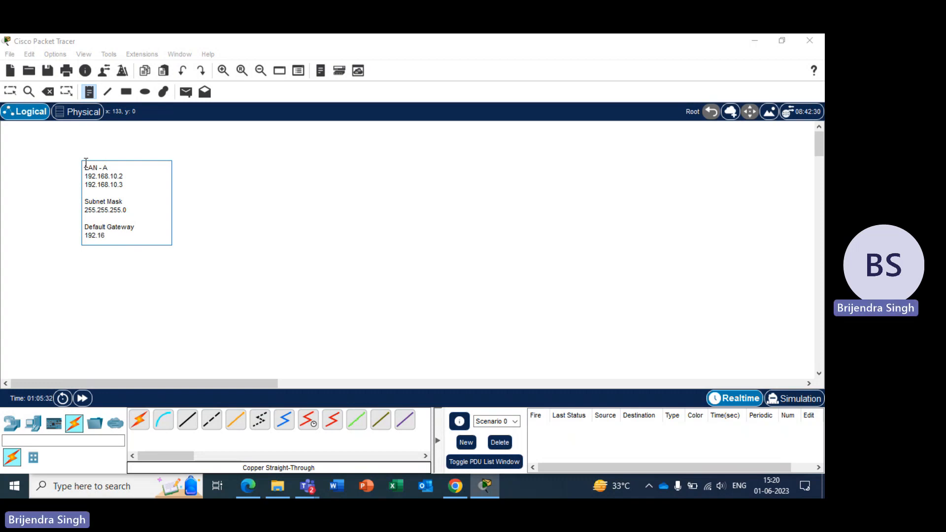
type("8.10.1")
Place a second note below the first, headed "LAN - B", listing 172.31.132.2 and 172.31.132.3 on separate lines
left_click(80, 280)
type("LAN")
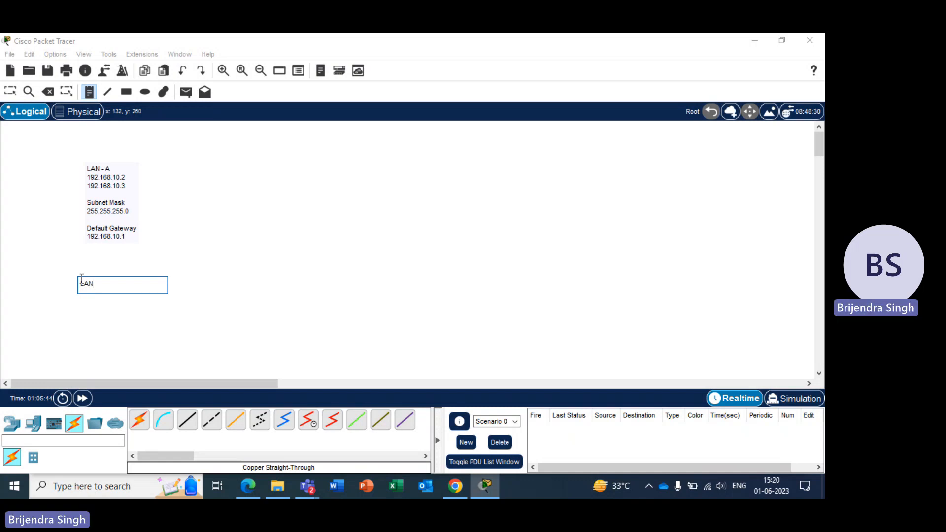
type(" _ B")
key("BackSpace")
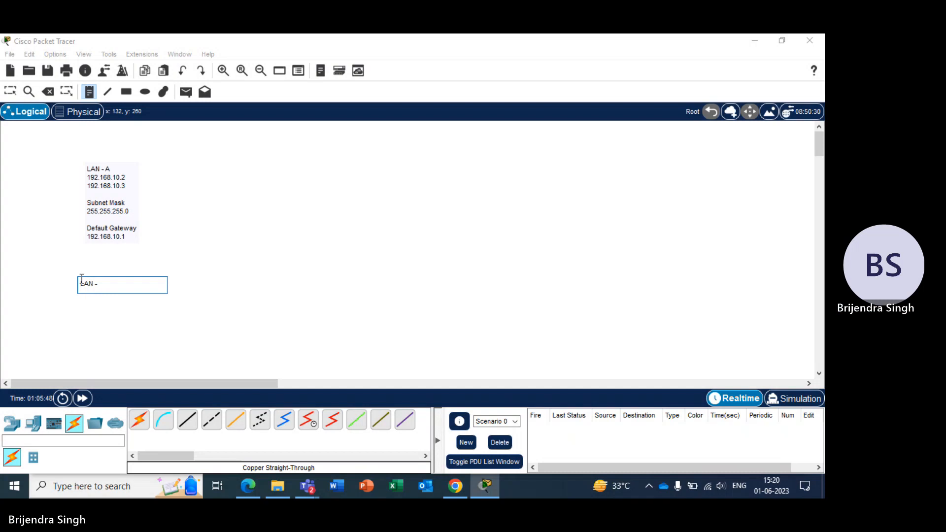
type("B")
key("Return")
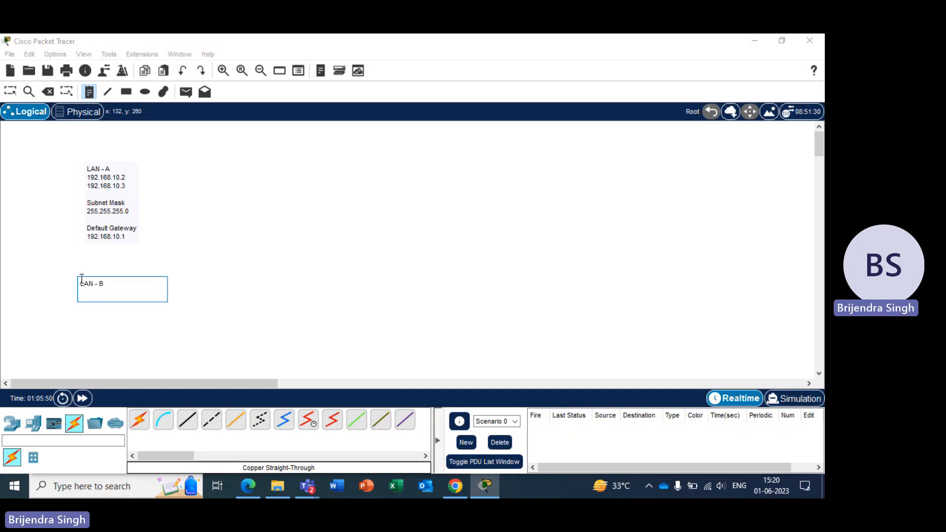
type("172.31.132.2")
key("Return")
type("172")
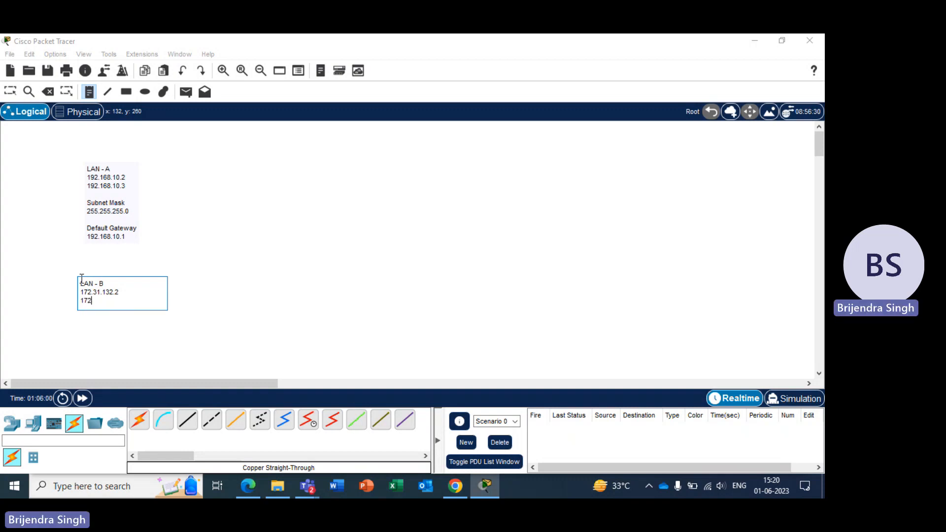
type(".31.132.3")
Add a "Subnet Mask" entry with 255.255.0.0 to the LAN - B note, separated by a blank line
key("Return")
key("Return")
type("S")
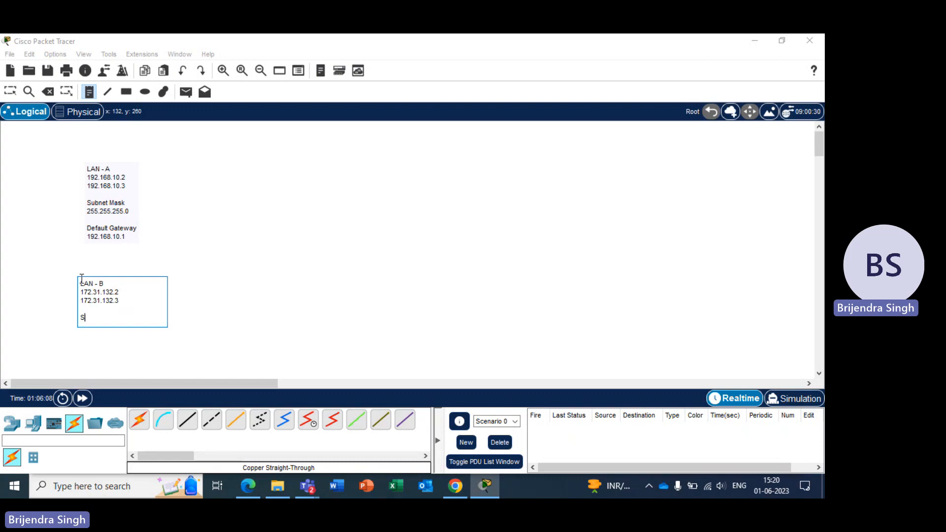
type("ubnet")
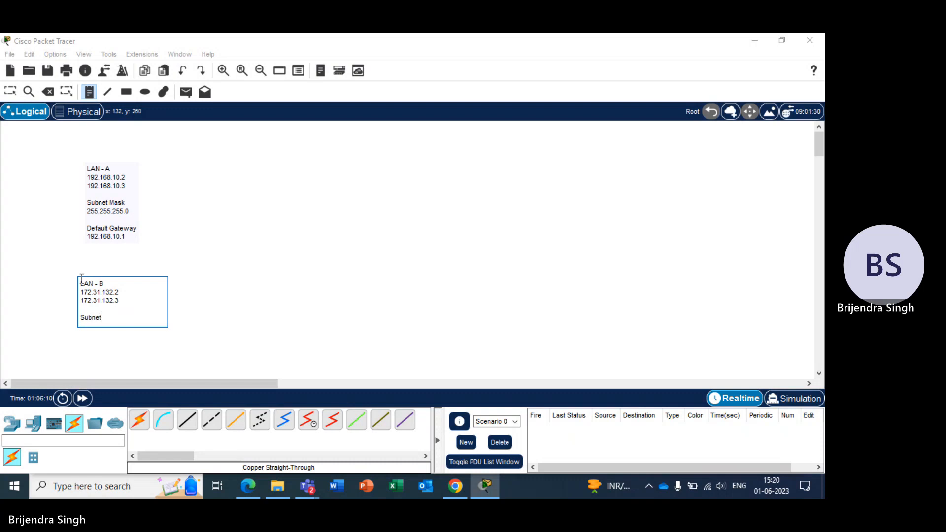
type(" Mask")
key("Return")
type("255")
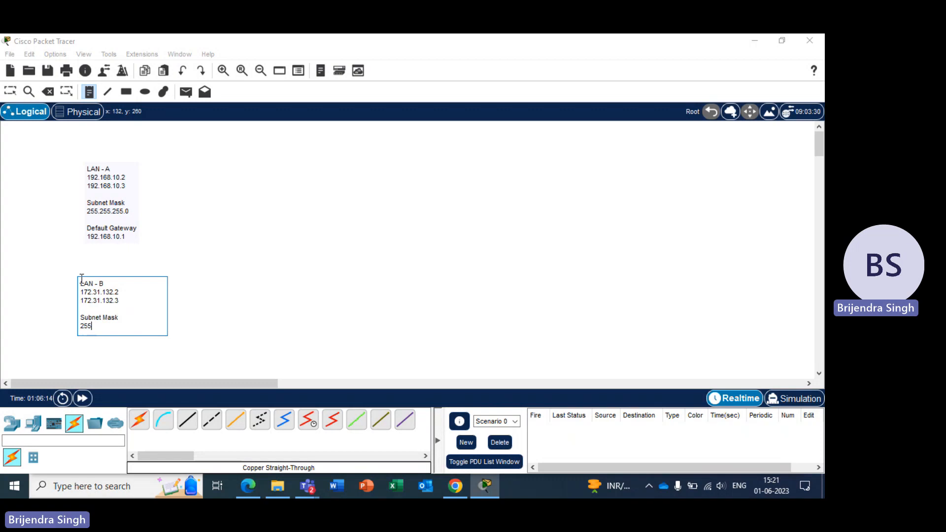
type(".255.0.0")
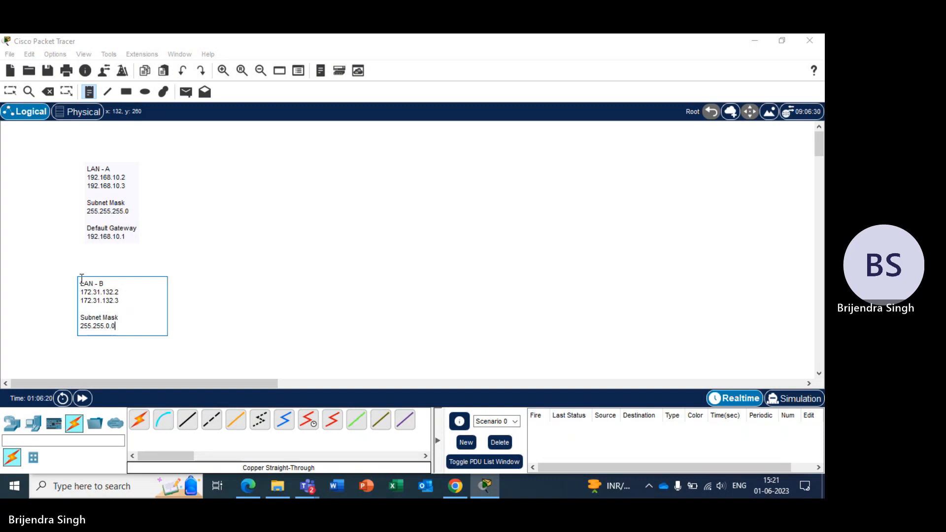
Add a "Default Gateway" entry with 172.31.132.1 to the LAN - B note and finish placing notes
key("Return")
key("Return")
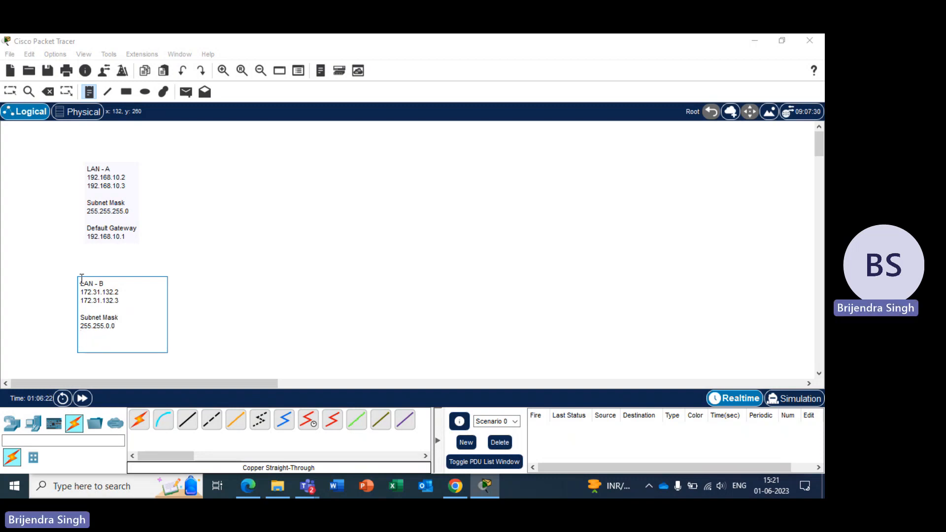
type("De")
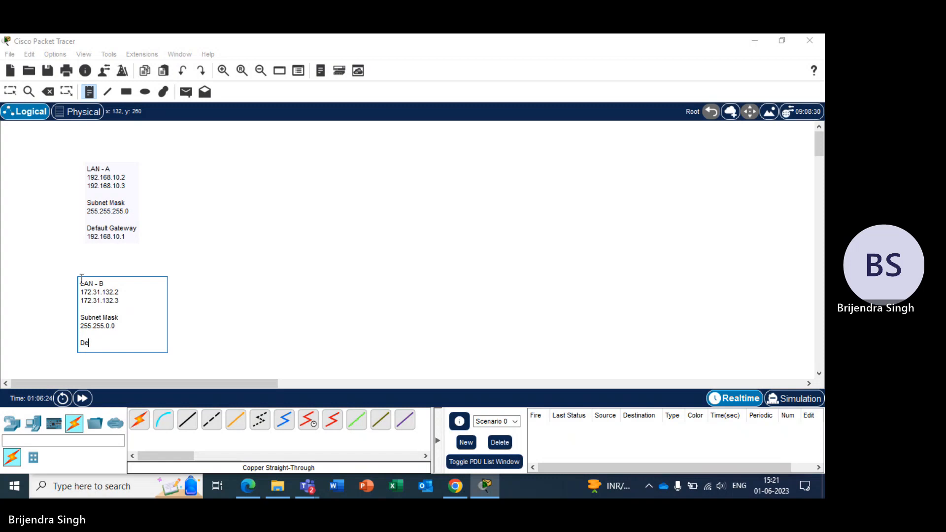
type("fault Gateway")
key("Return")
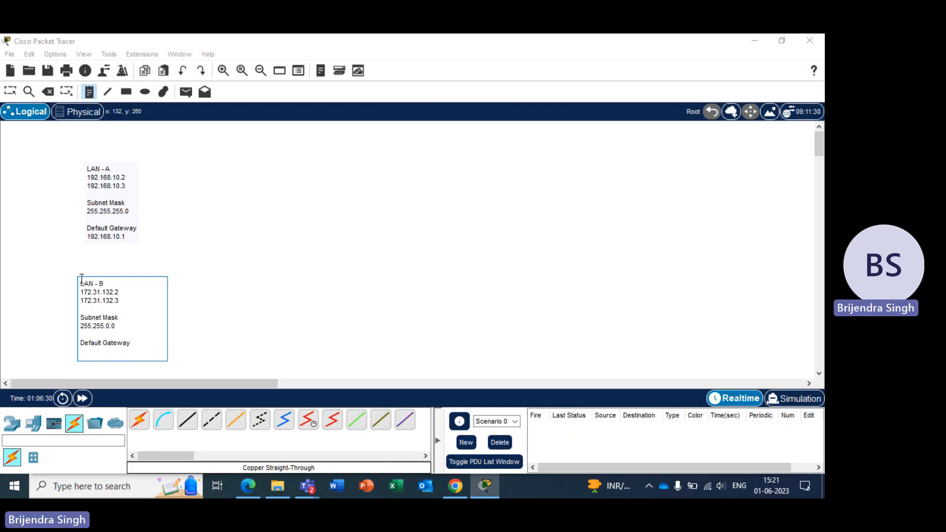
type("172")
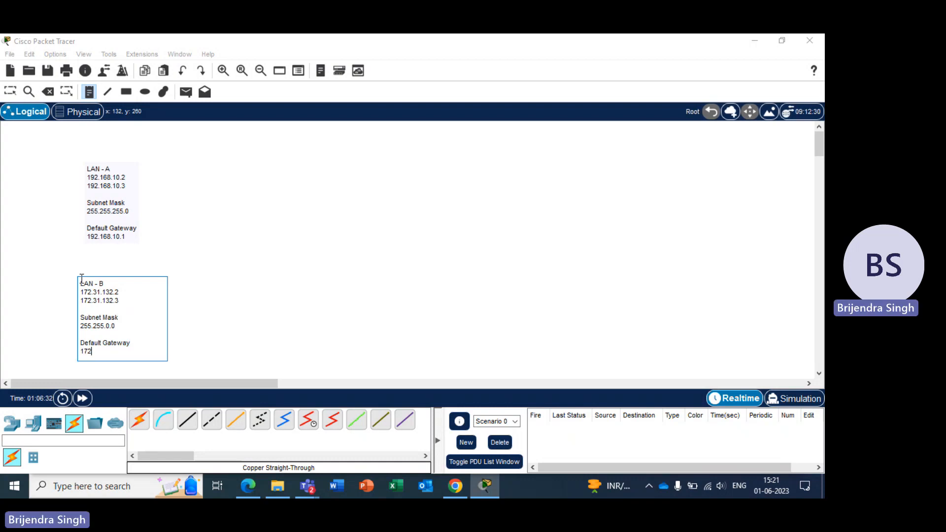
type(".31.132.1")
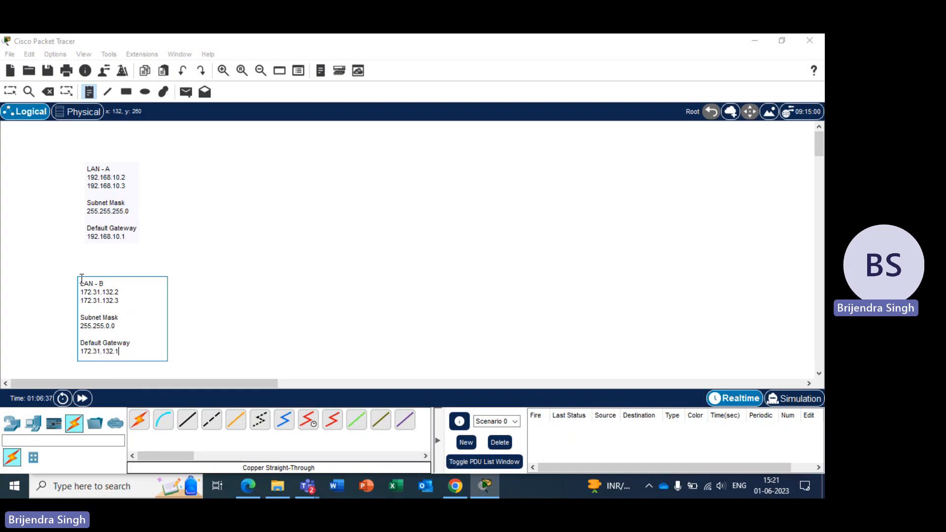
left_click(198, 256)
key("Escape")
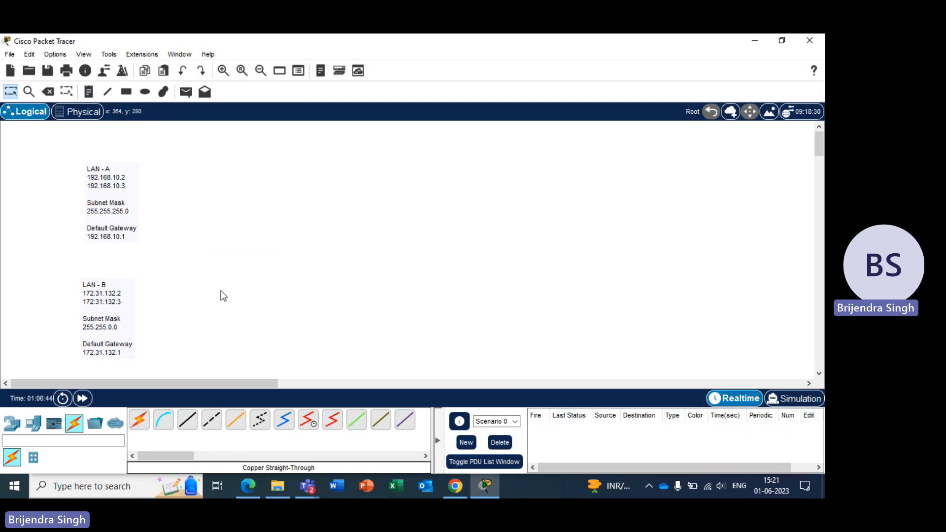
Place a 4331 router in the upper middle of the logical workspace
left_click(13, 425)
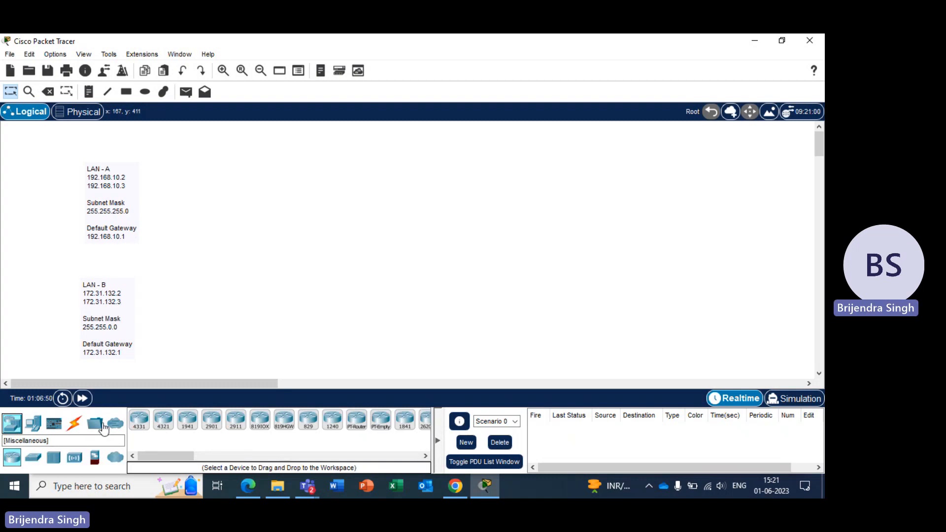
left_click_drag(140, 421, 422, 150)
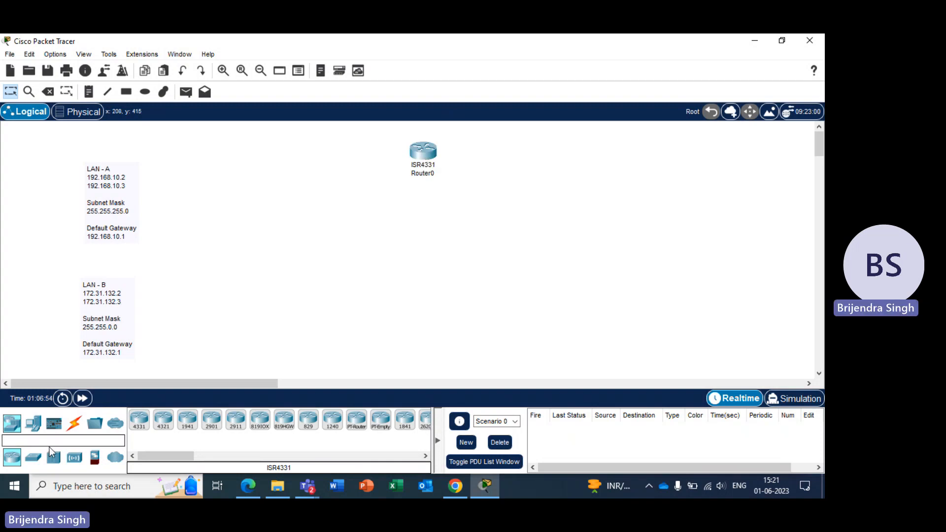
Place two 2960 switches below the router, one on either side of it
left_click(35, 459)
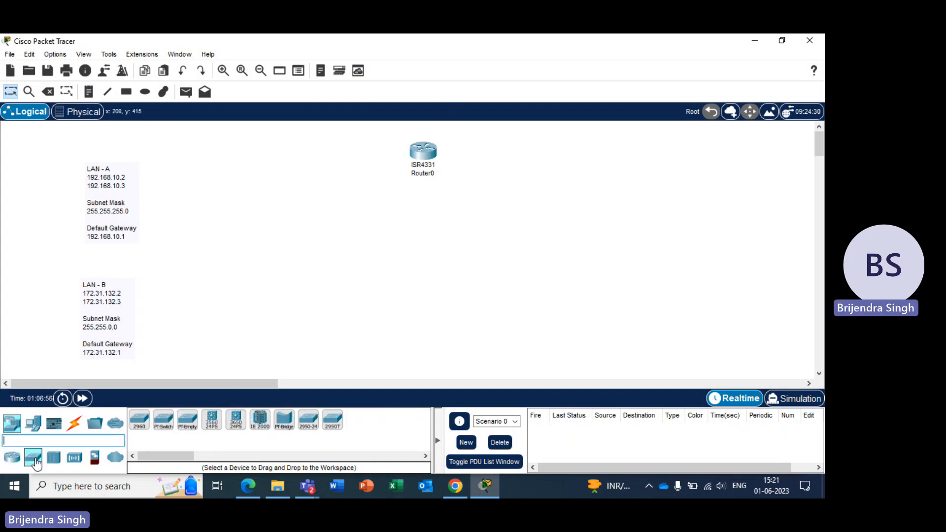
left_click(141, 422)
left_click(301, 240)
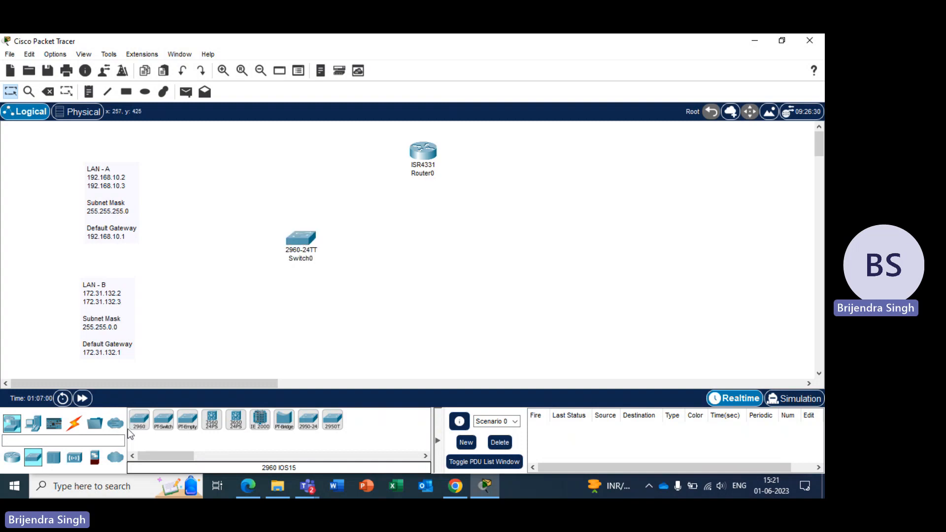
left_click(140, 422)
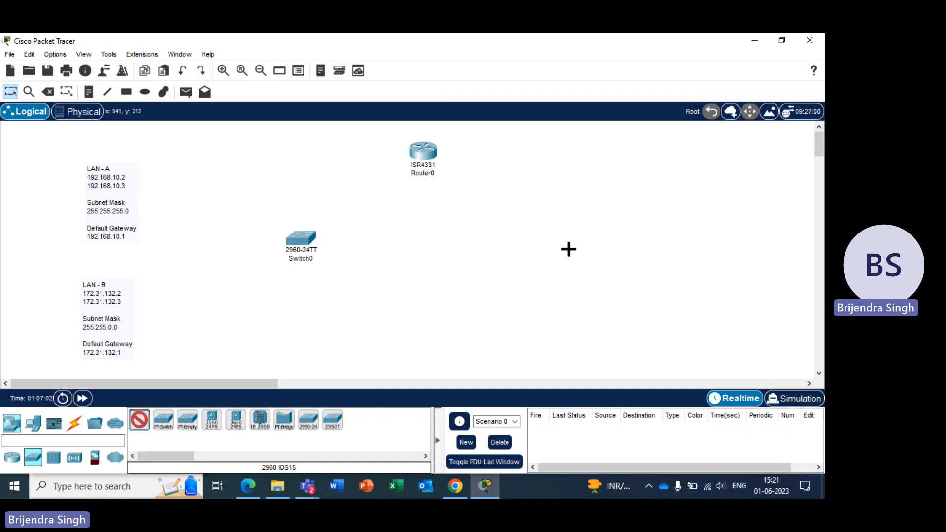
left_click(567, 246)
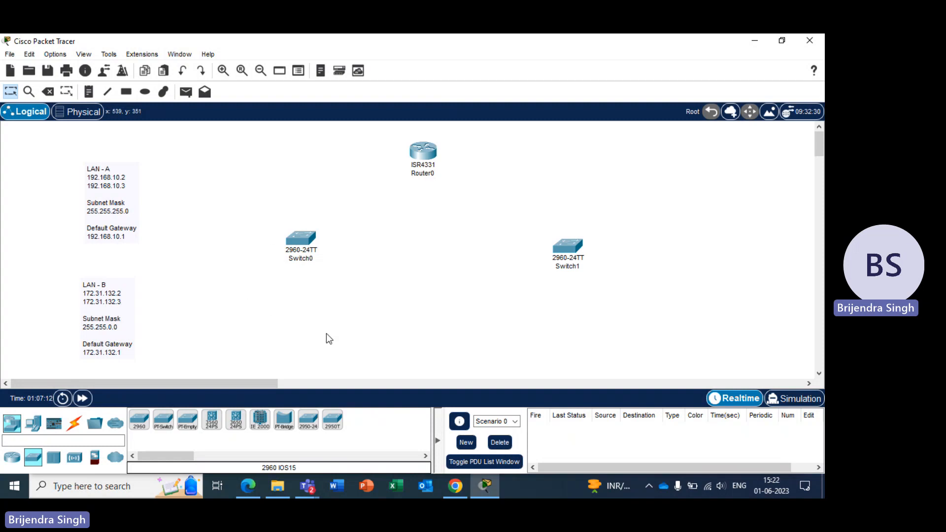
Place two PCs side by side below Switch0
left_click(34, 432)
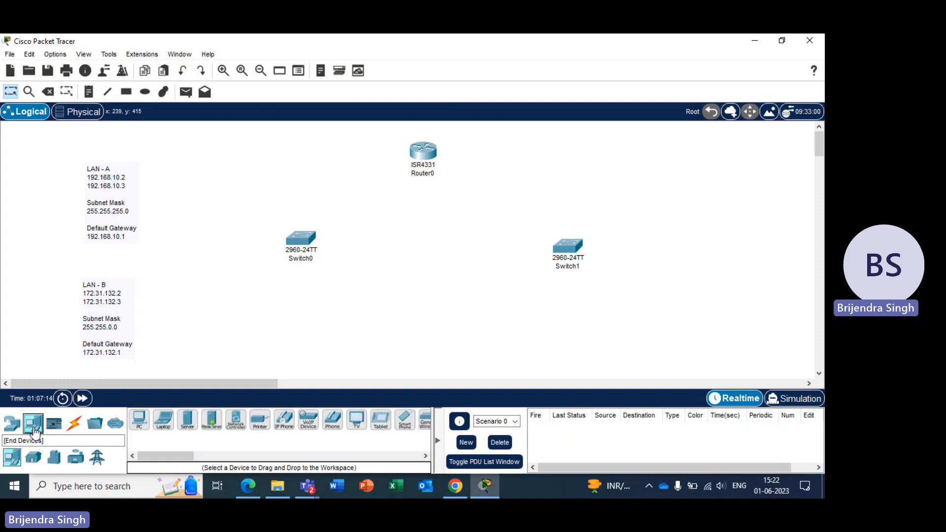
left_click(138, 427)
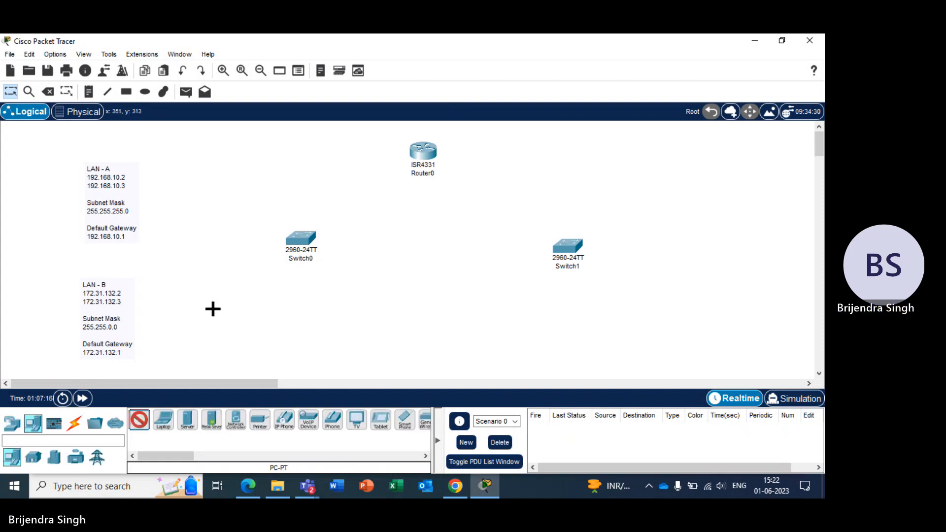
left_click(218, 297)
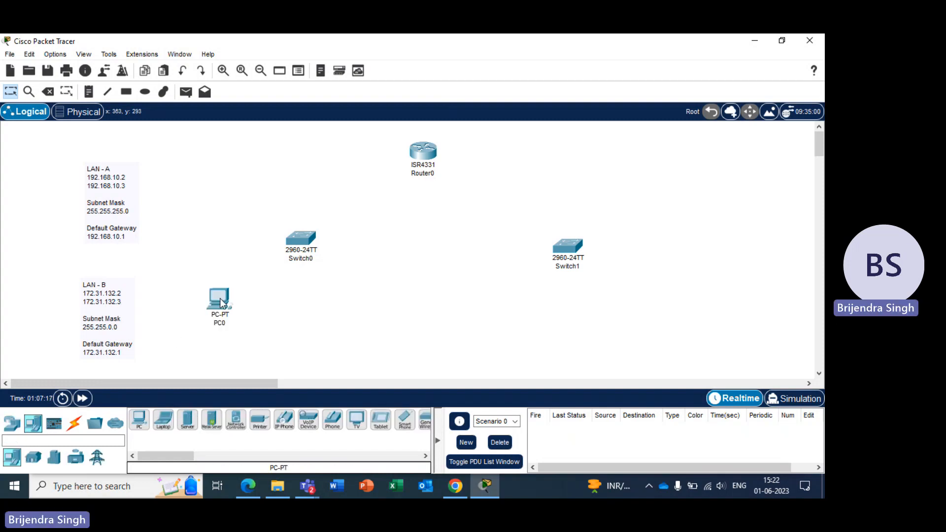
left_click(142, 422)
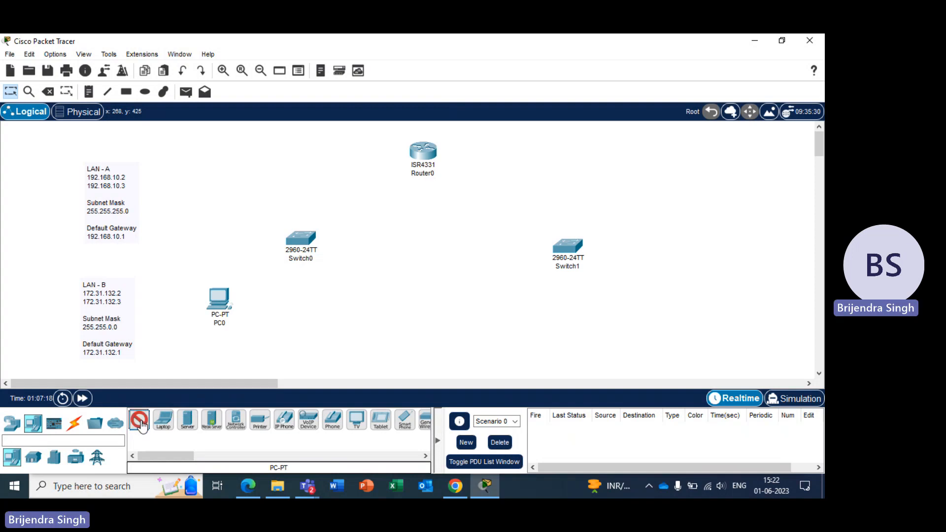
left_click(314, 303)
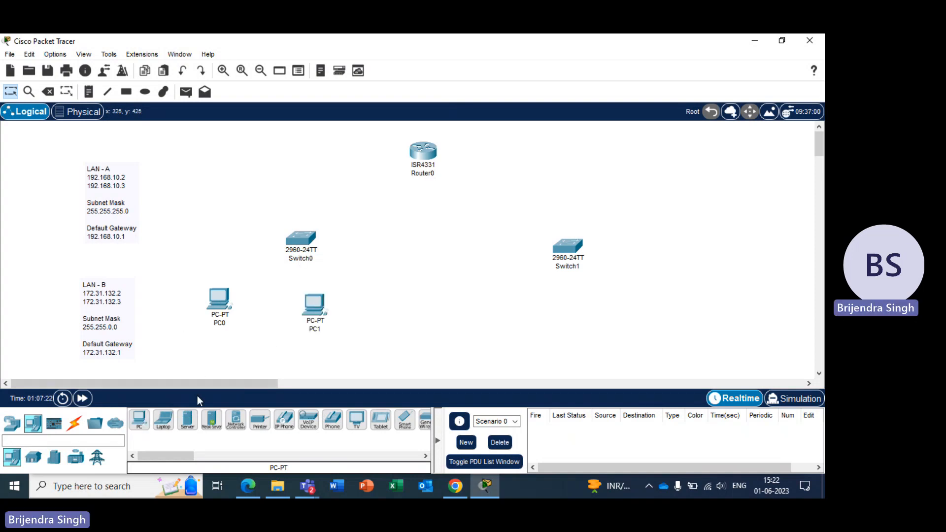
Connect PC0's FastEthernet0 to Switch0's FastEthernet0/1 with a copper straight-through cable
left_click(75, 424)
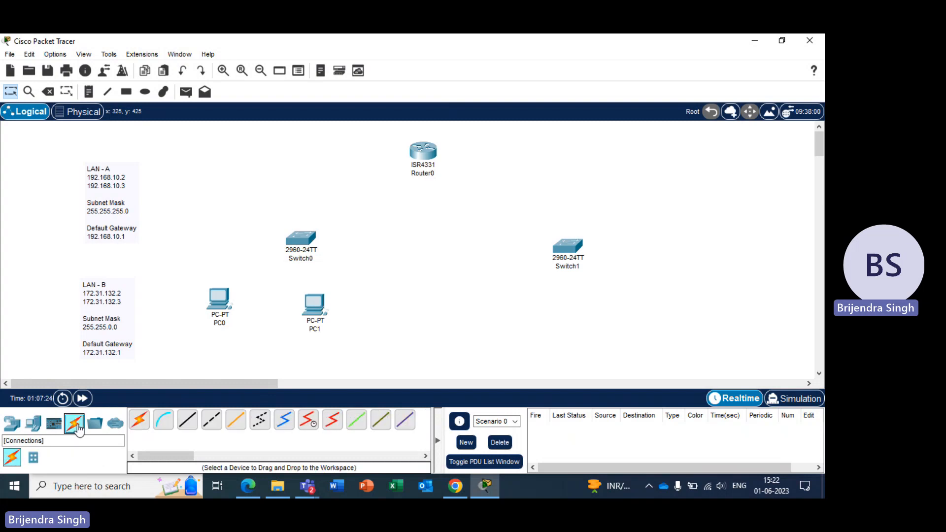
left_click(188, 425)
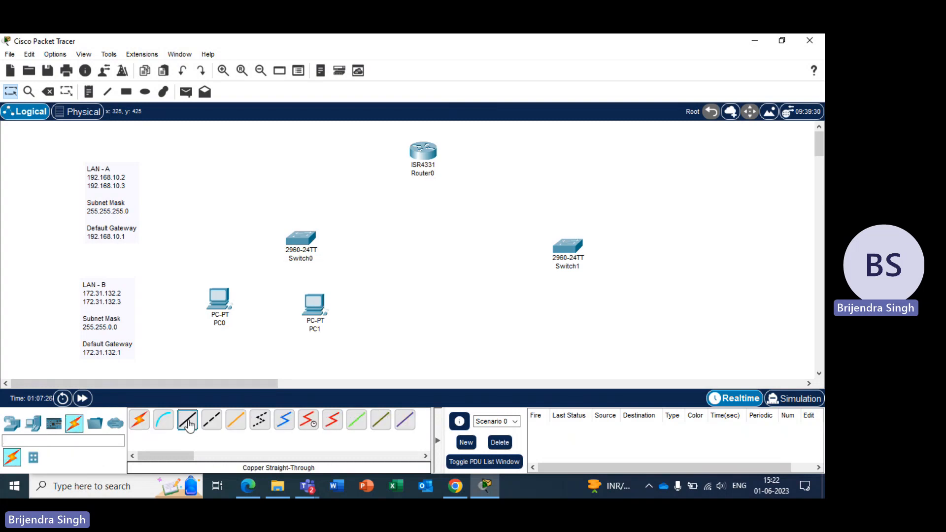
left_click(227, 298)
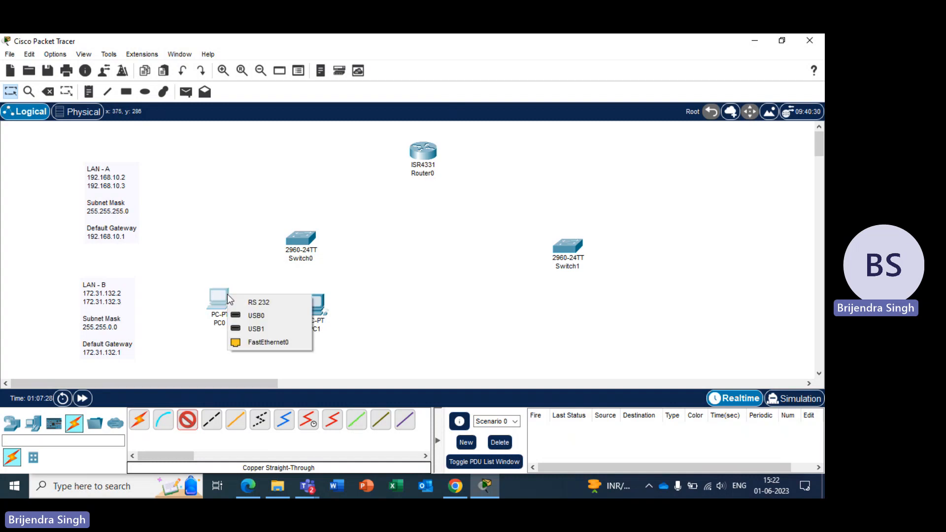
left_click(265, 344)
left_click(300, 240)
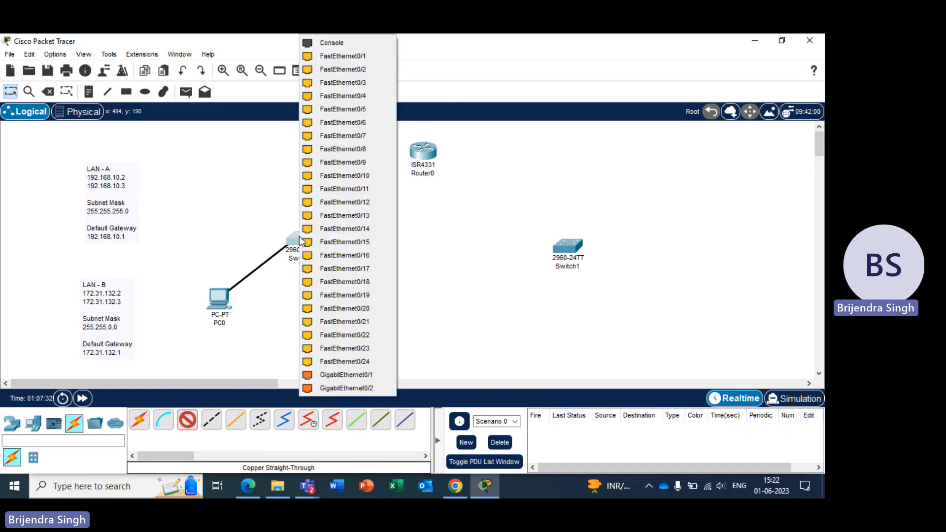
left_click(363, 57)
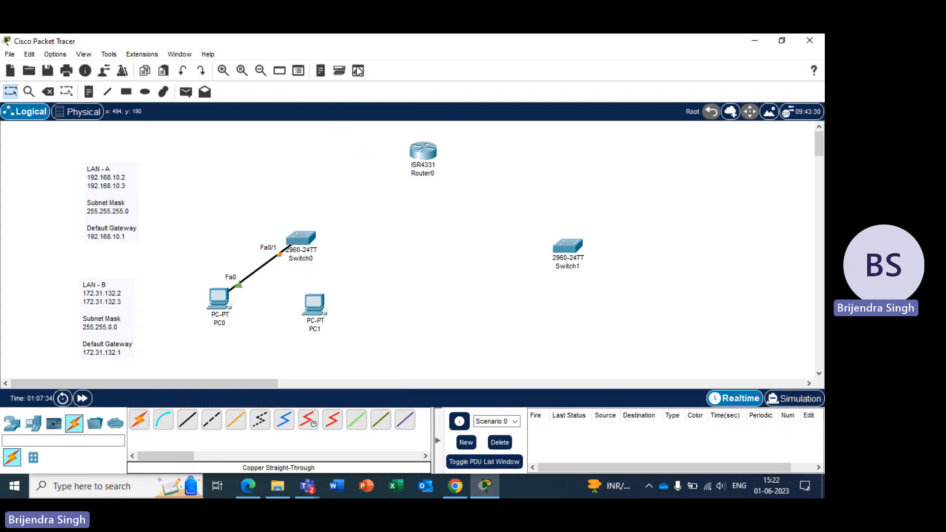
Connect PC1's FastEthernet0 to Switch0's FastEthernet0/2 with a copper straight-through cable
left_click(187, 424)
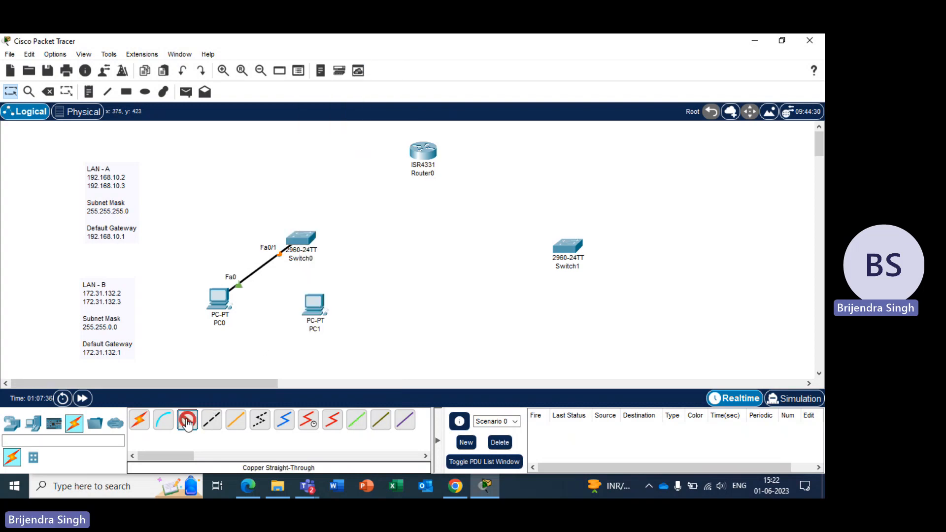
left_click(316, 303)
left_click(344, 351)
left_click(305, 240)
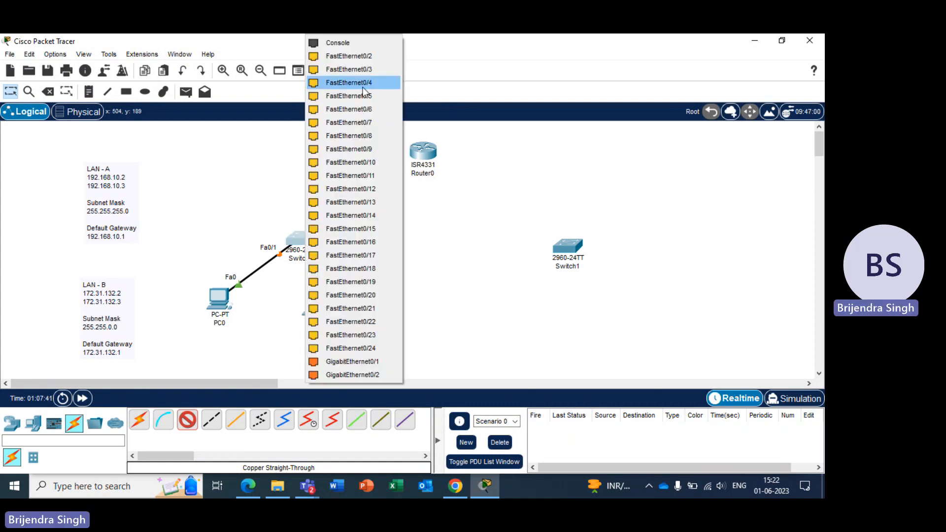
left_click(365, 57)
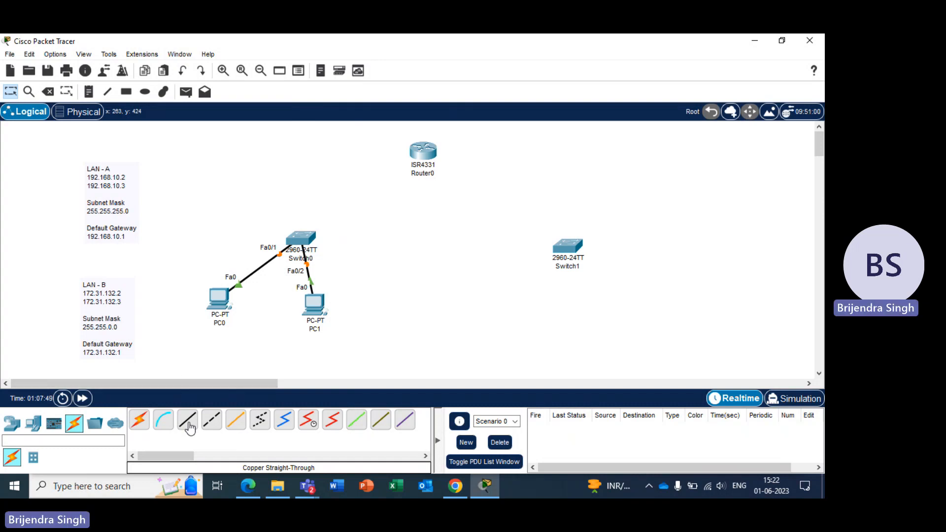
Place two more PCs side by side below Switch1
left_click(33, 423)
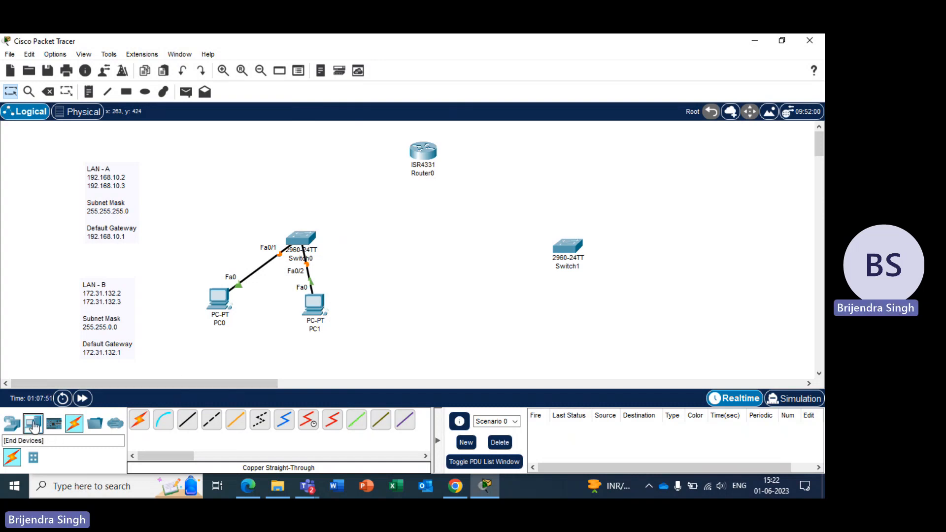
left_click(139, 419)
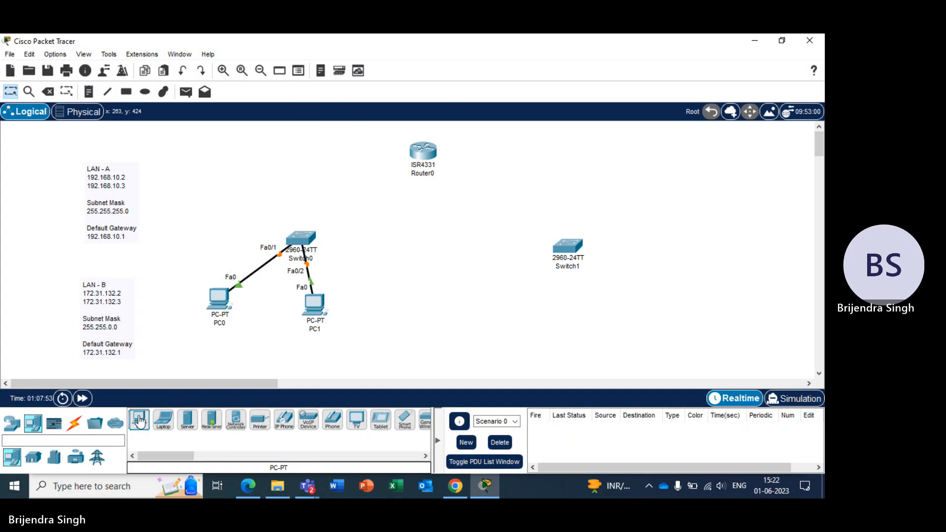
left_click(514, 307)
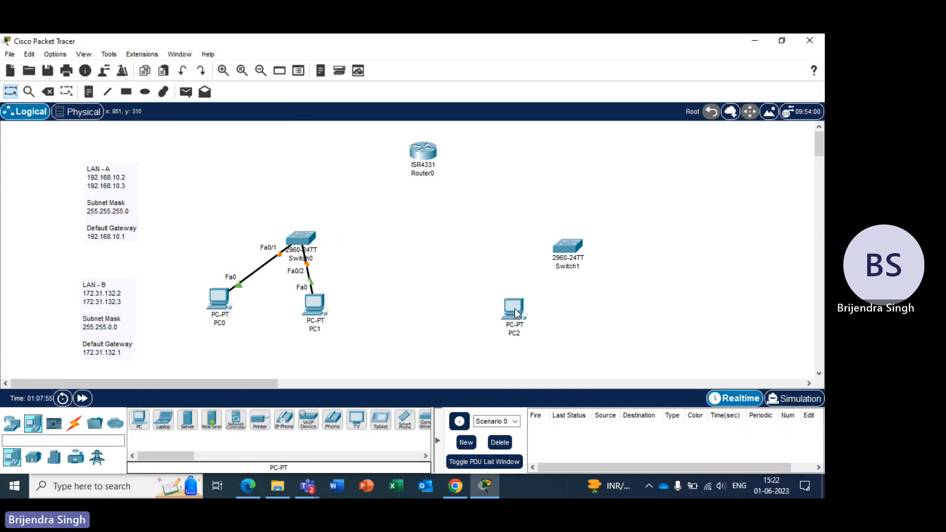
left_click(139, 419)
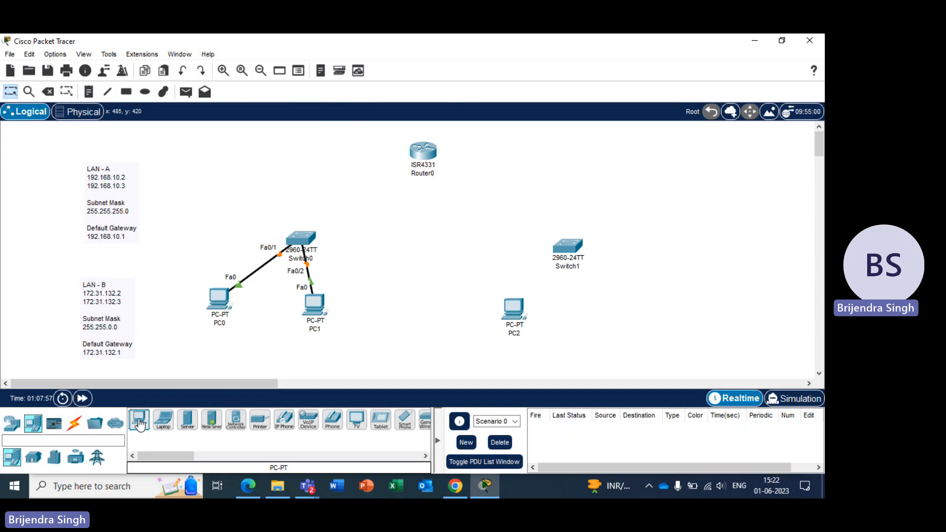
left_click(605, 313)
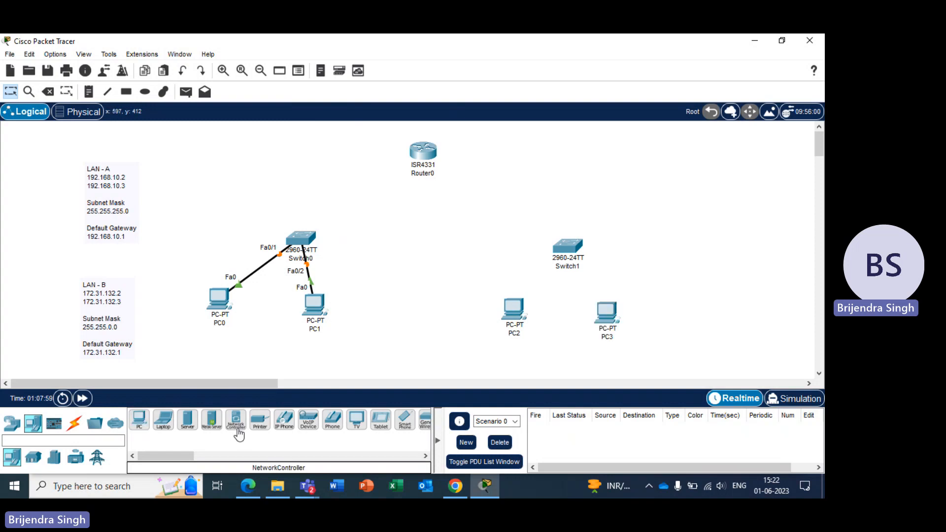
Connect PC2's FastEthernet0 to Switch1's FastEthernet0/1 with a copper straight-through cable
left_click(75, 422)
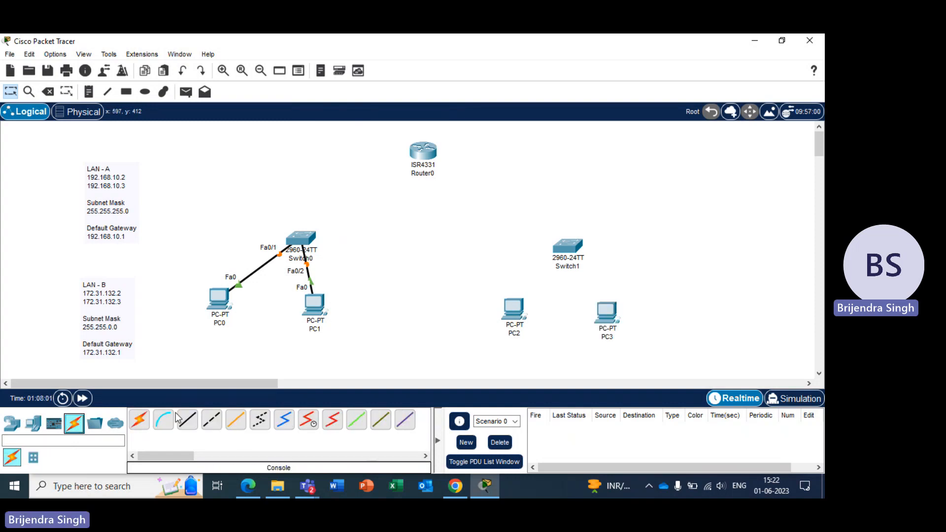
left_click(188, 422)
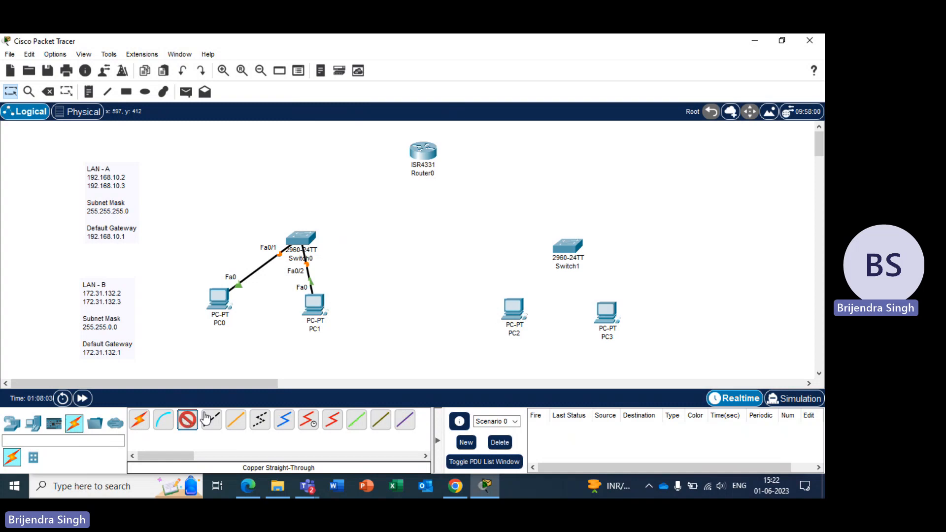
left_click(510, 304)
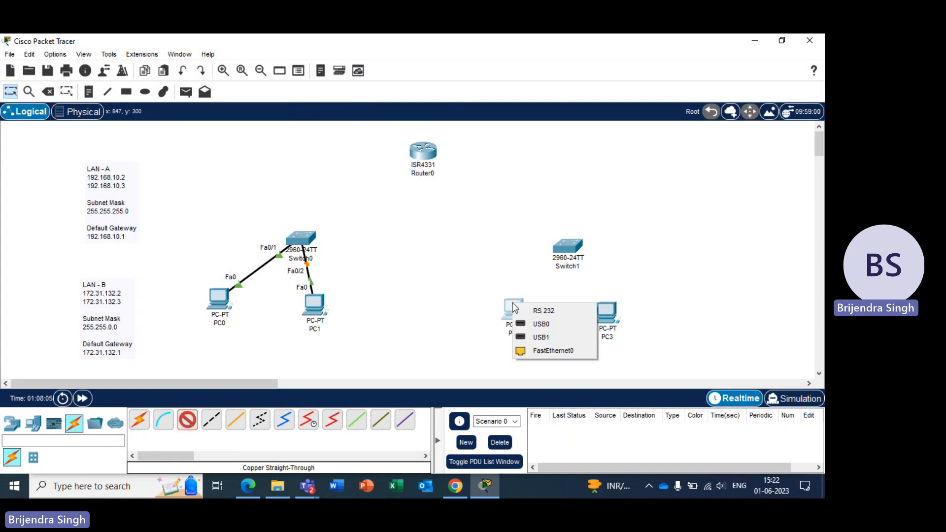
left_click(546, 350)
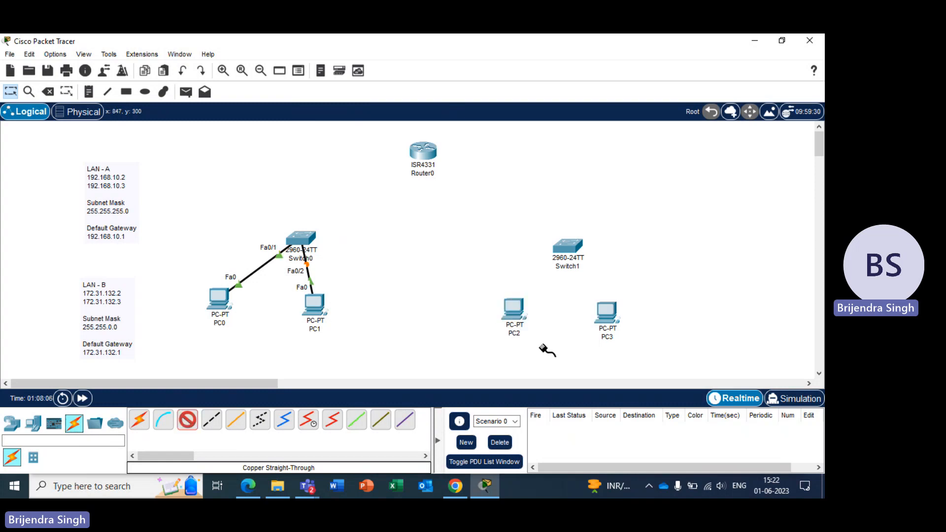
left_click(566, 249)
left_click(622, 56)
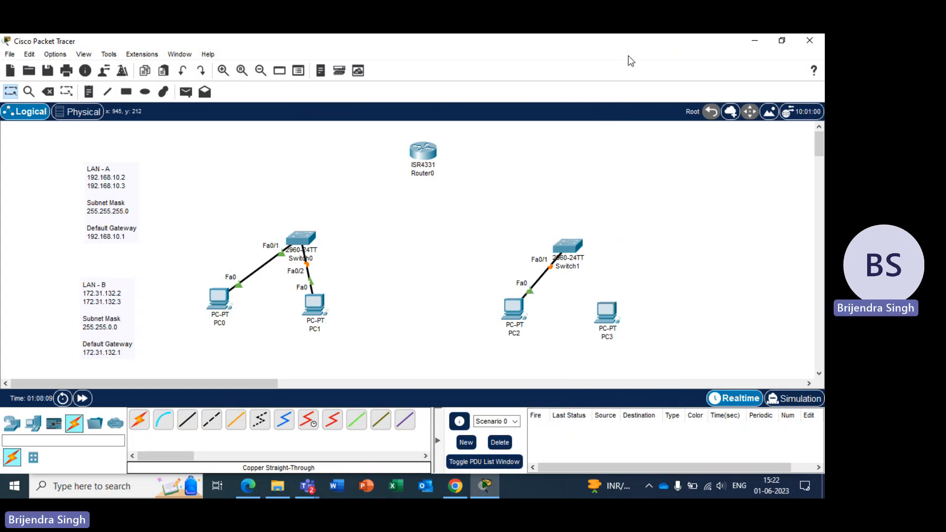
Connect PC3's FastEthernet0 to Switch1's FastEthernet0/2 with a copper straight-through cable
left_click(187, 420)
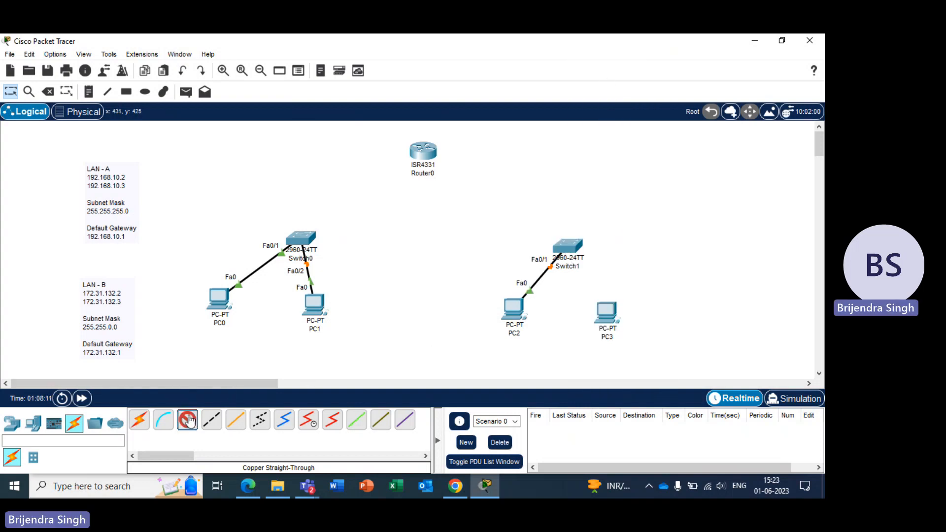
left_click(610, 315)
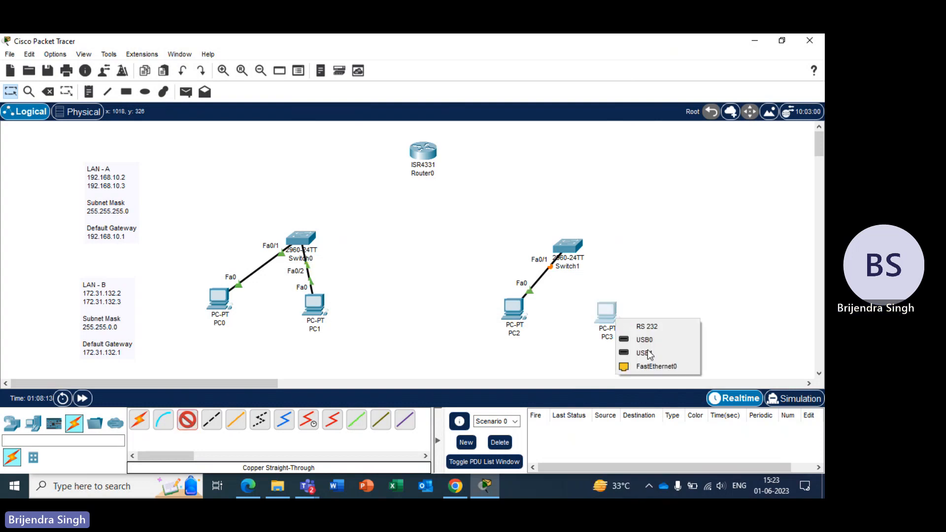
left_click(656, 366)
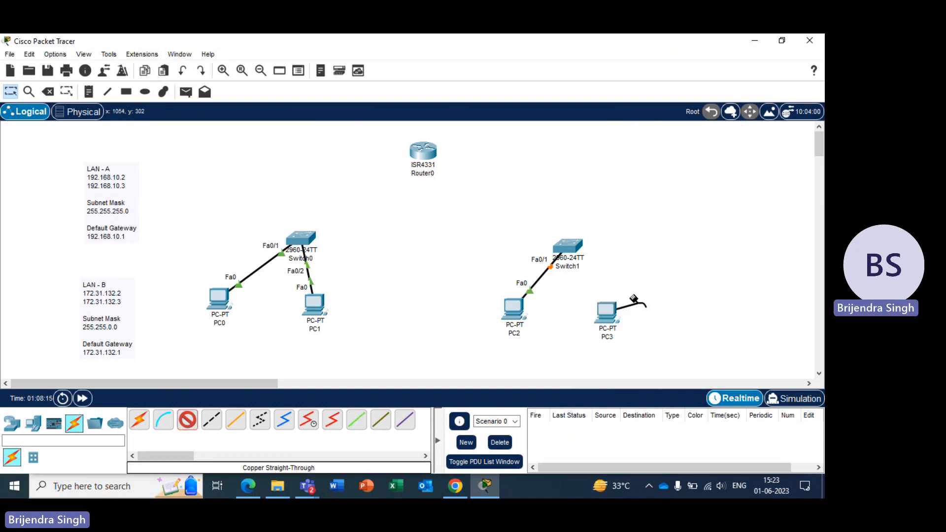
left_click(566, 246)
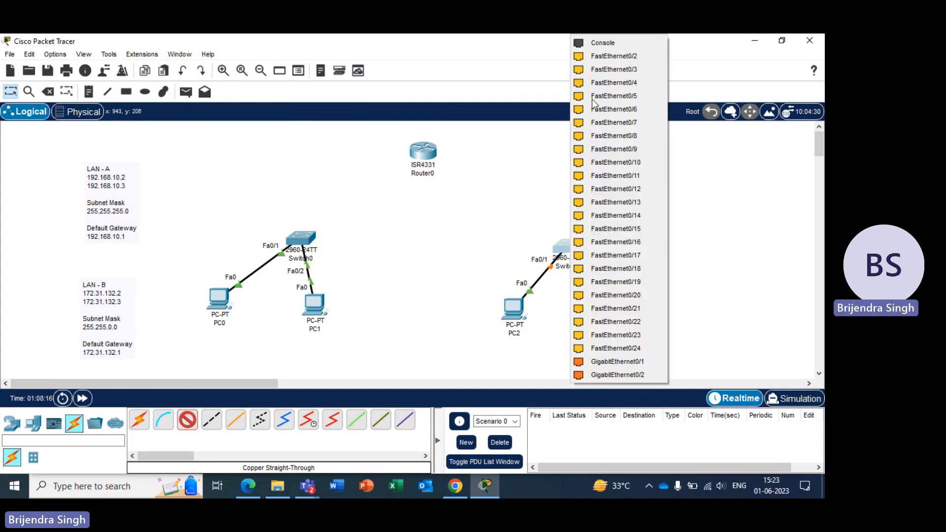
left_click(628, 55)
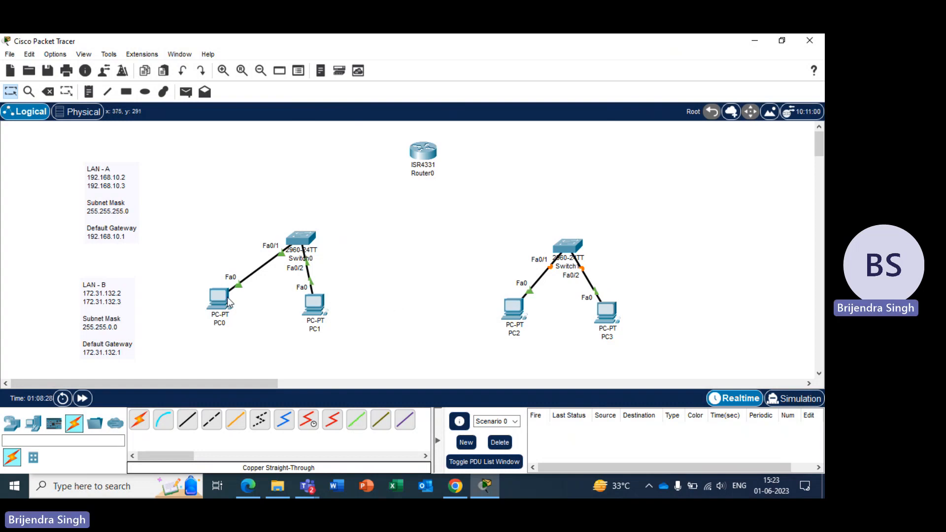
Set PC0's FastEthernet0 to the static IPv4 address 192.168.10.2 with subnet mask 255.255.255.0
mouse_move(220, 302)
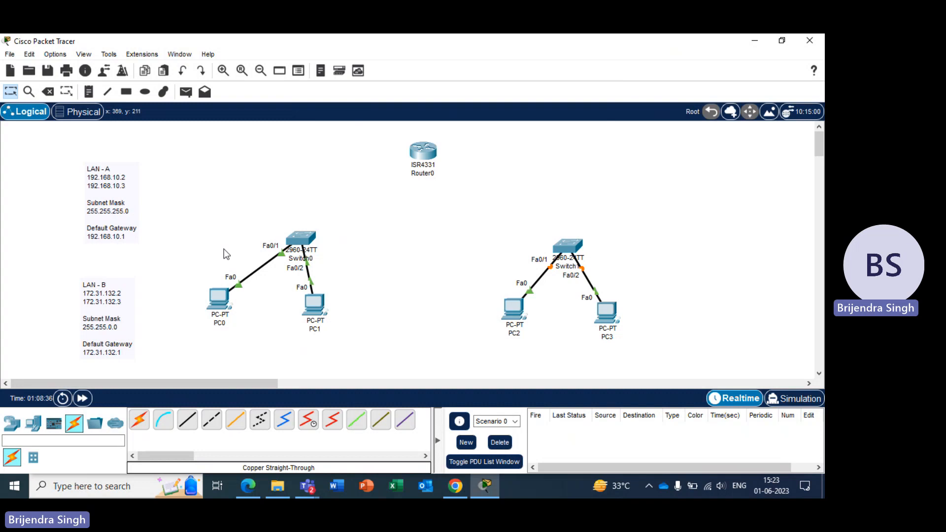
left_click(219, 294)
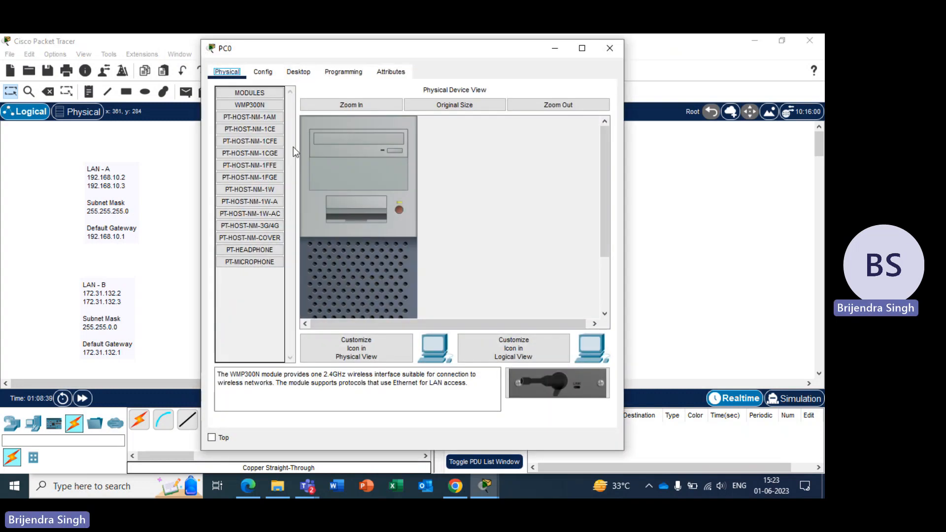
left_click(265, 73)
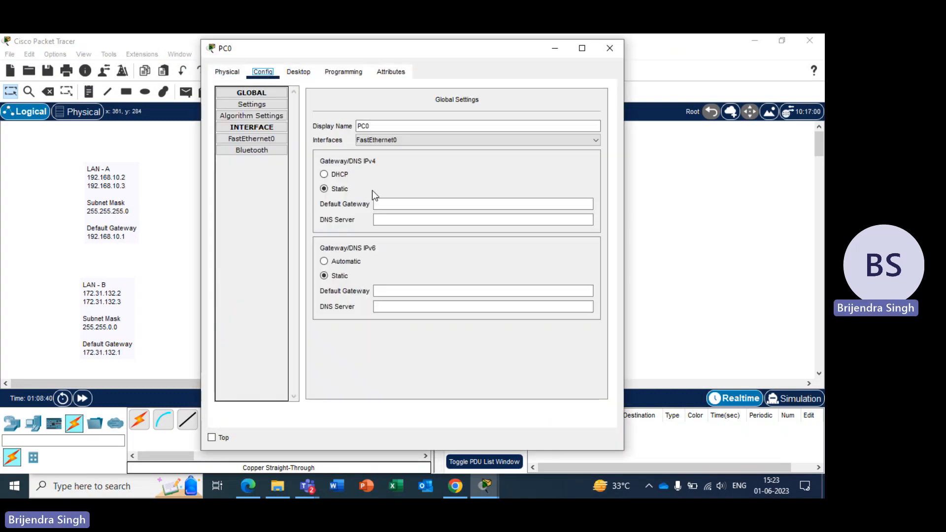
left_click(394, 202)
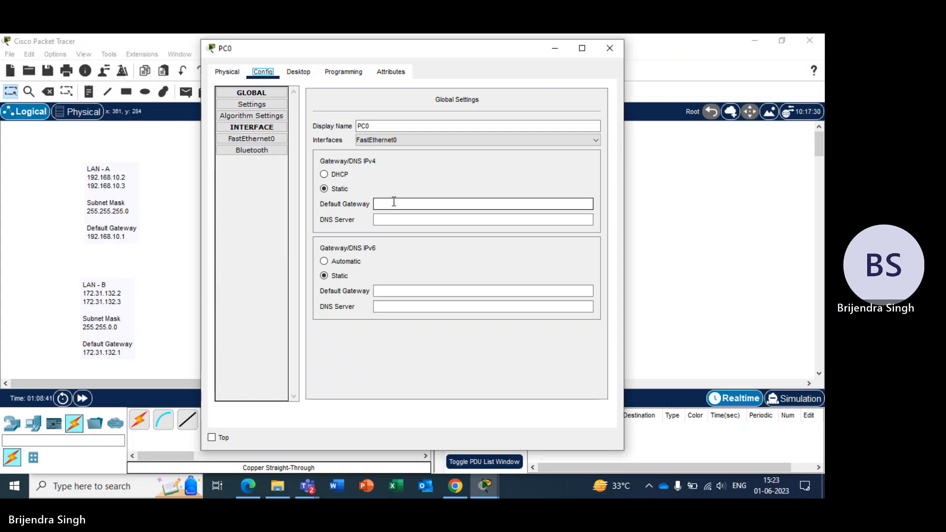
left_click(260, 141)
left_click(499, 198)
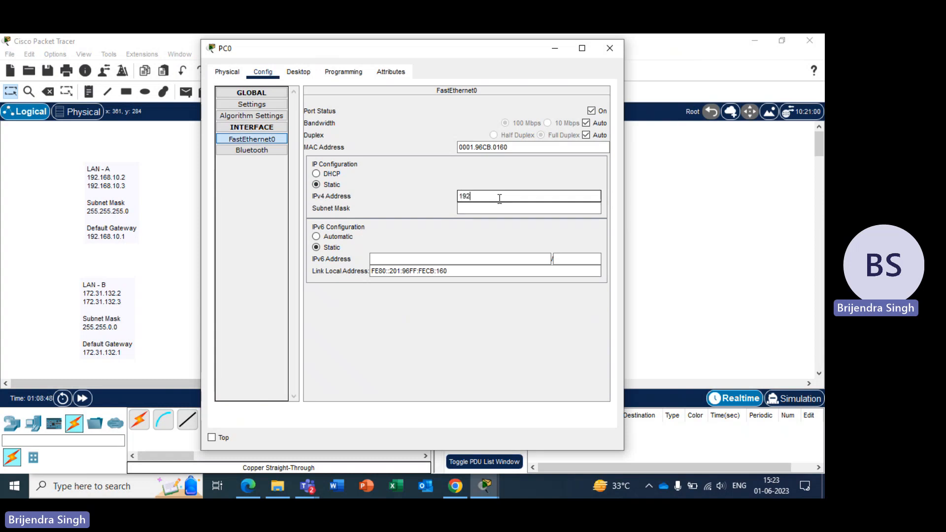
type("192.168.10.2")
left_click(502, 208)
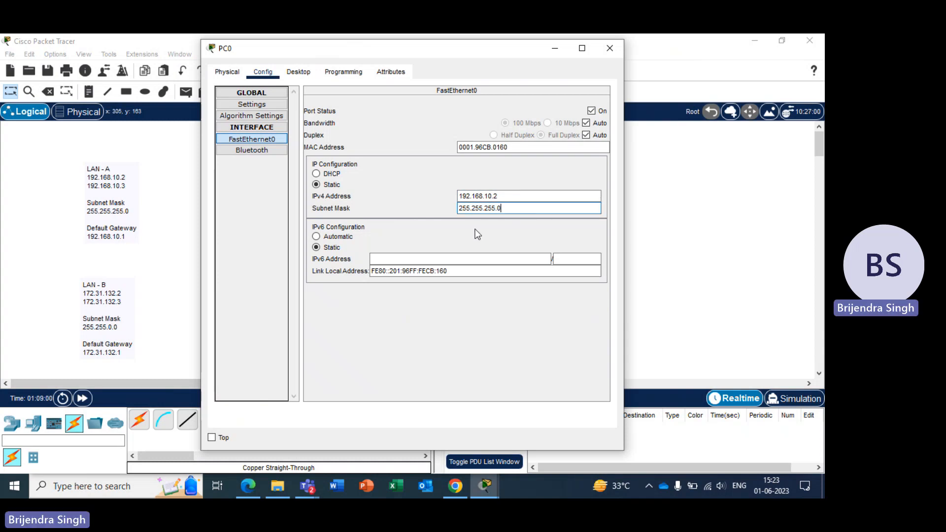
left_click(614, 48)
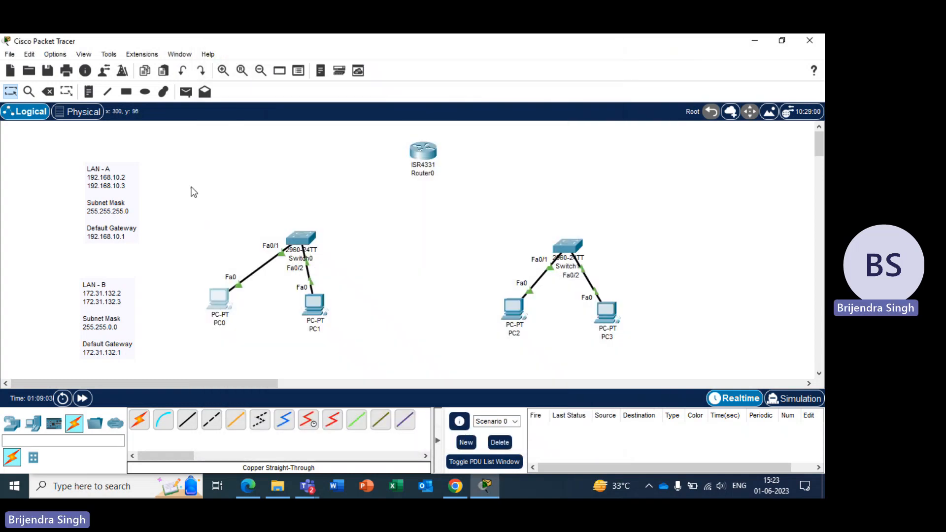
Set PC1's FastEthernet0 to the static IPv4 address 192.168.10.3 with subnet mask 255.255.255.0
left_click(316, 316)
left_click(264, 72)
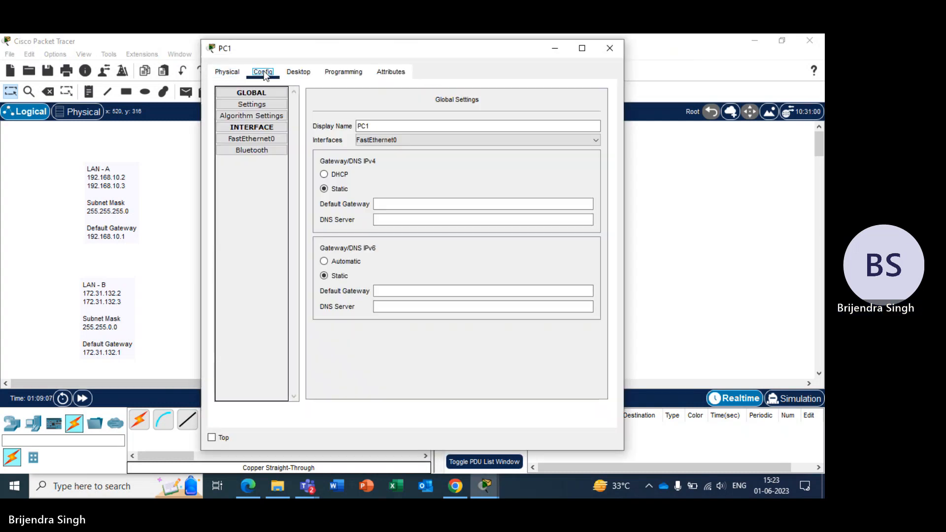
left_click(253, 140)
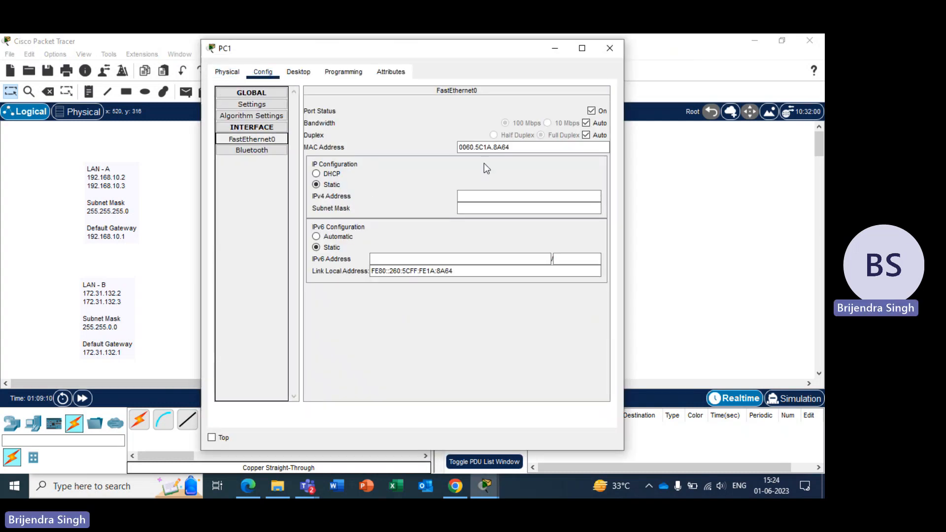
left_click(469, 196)
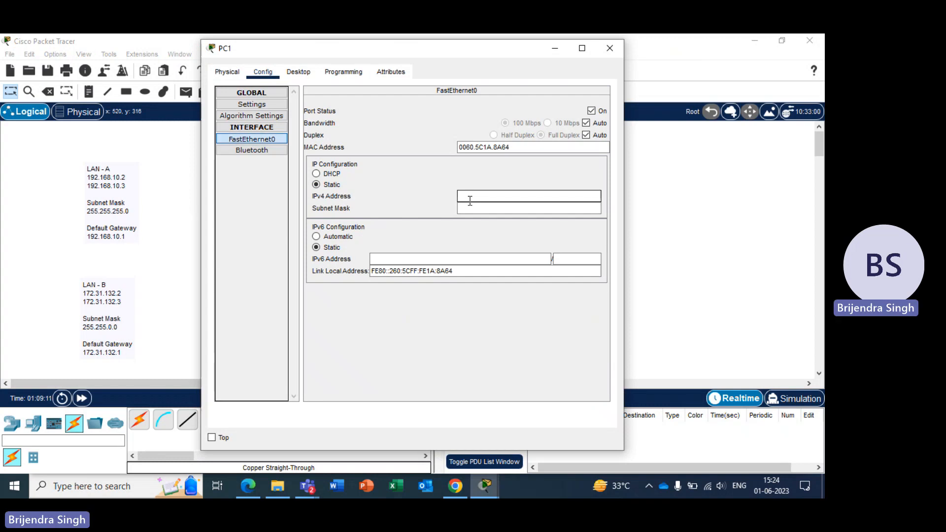
type("192.168")
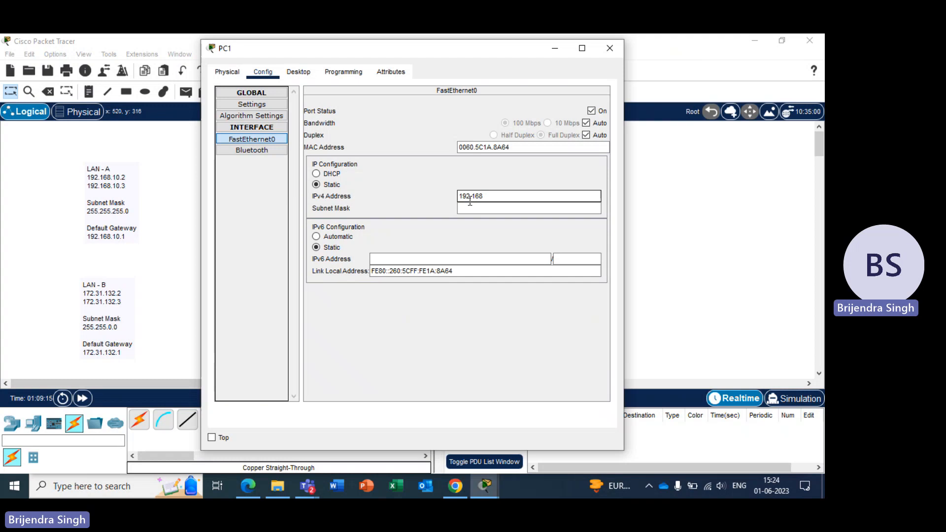
type(".10.3")
key("Tab")
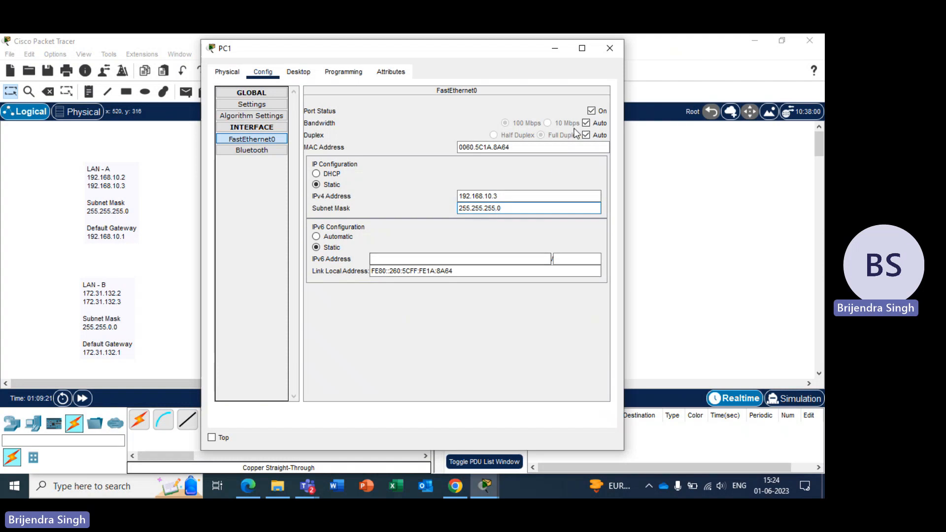
left_click(610, 48)
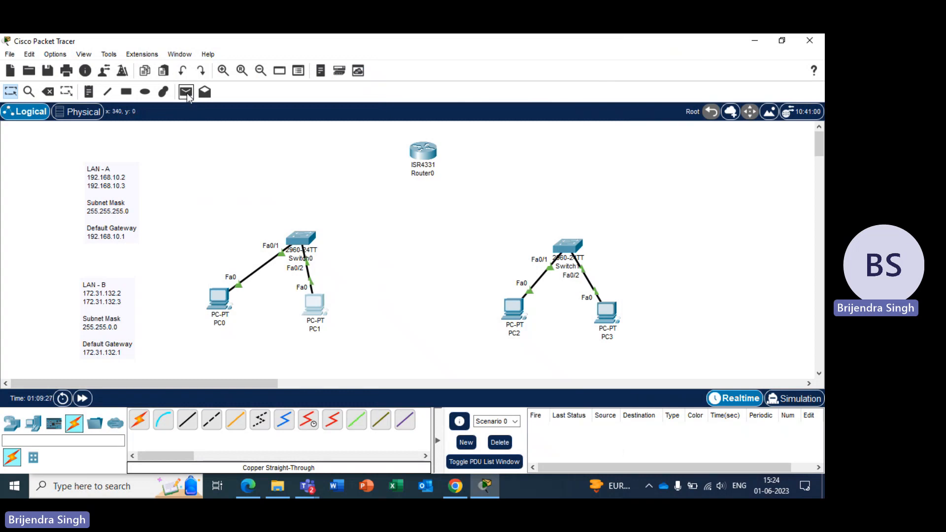
Send a simple PDU from PC0 to PC1 to test connectivity within LAN - A
left_click(186, 92)
left_click(217, 296)
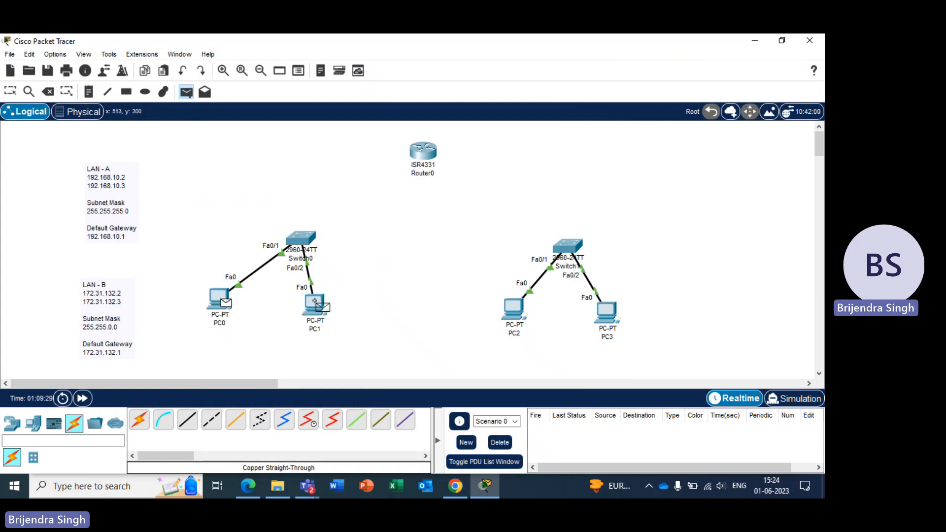
left_click(314, 305)
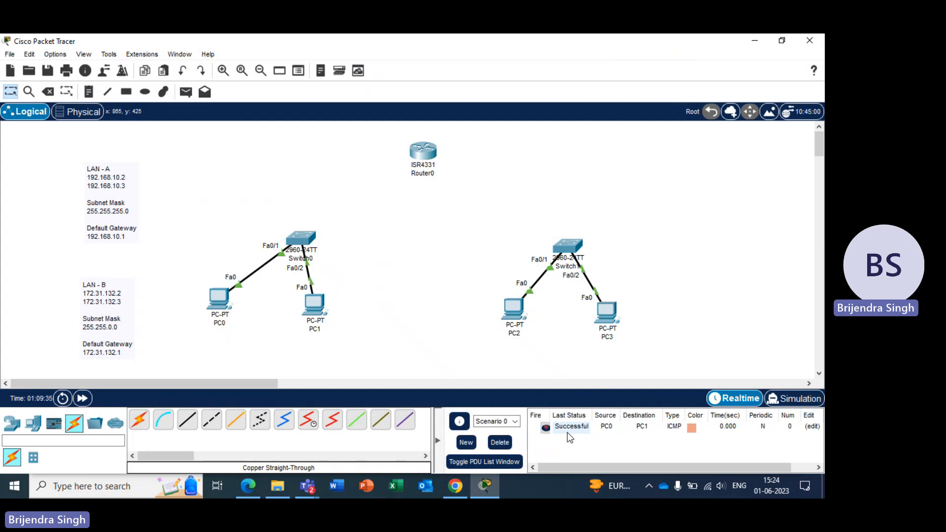
Set PC2's FastEthernet0 to the static IPv4 address 172.31.132.2 with subnet mask 255.255.0.0
left_click(515, 314)
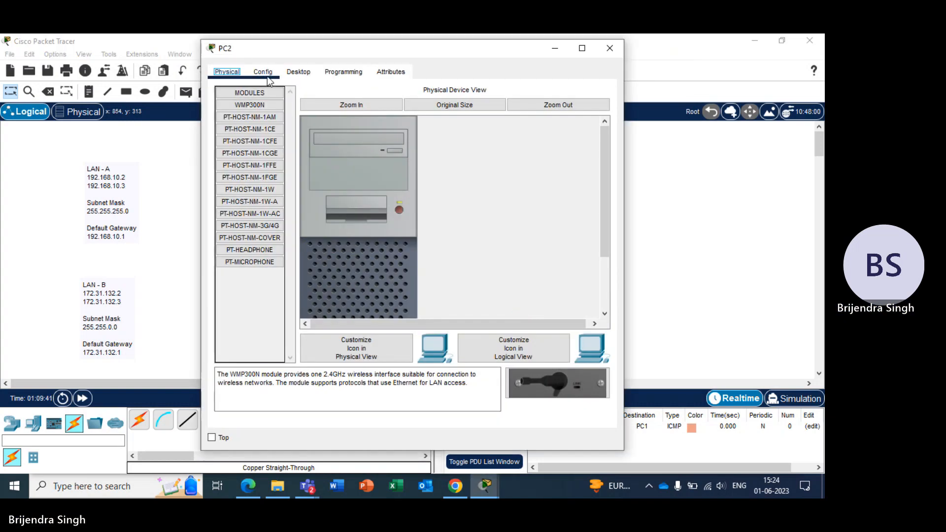
left_click(264, 73)
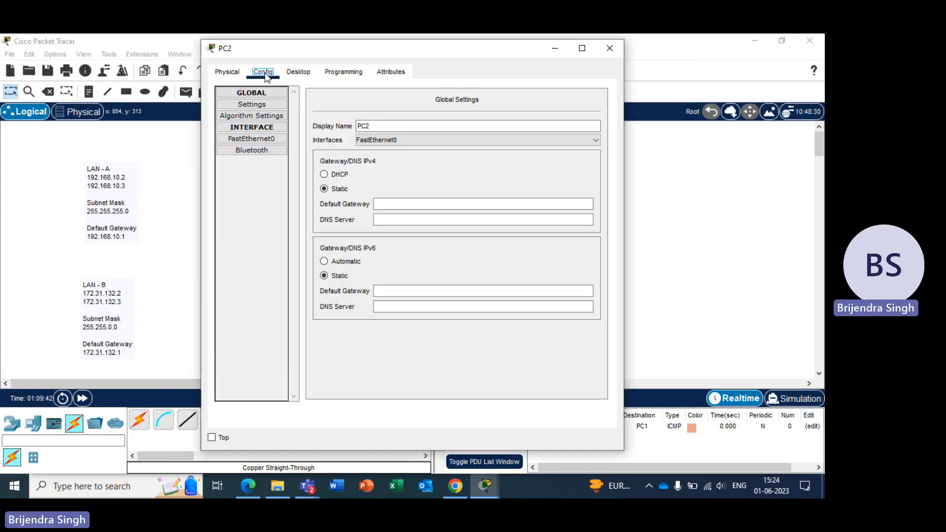
left_click(259, 139)
left_click(502, 197)
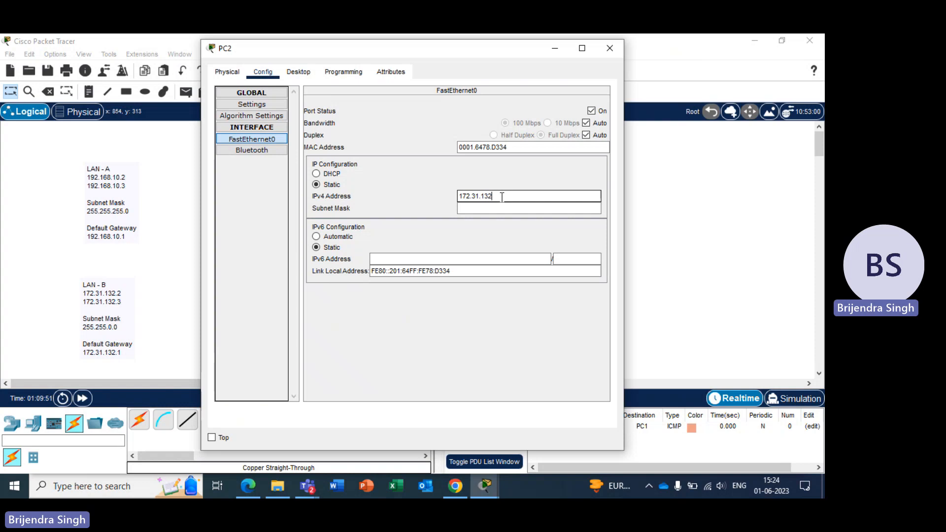
type("172.31.132.2")
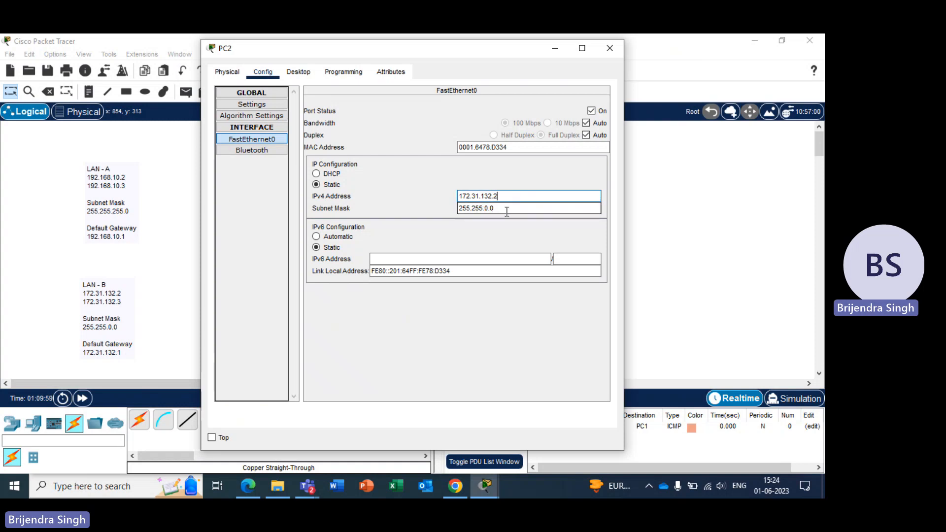
left_click(609, 48)
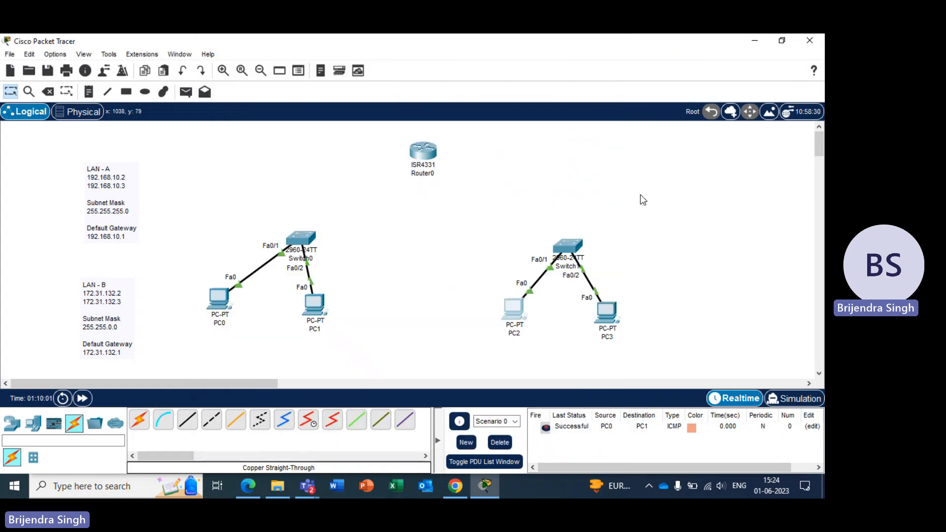
Set PC3's FastEthernet0 to the static IPv4 address 172.31.132.3 with the LAN - B subnet mask 255.255.0.0
left_click(609, 310)
left_click(262, 72)
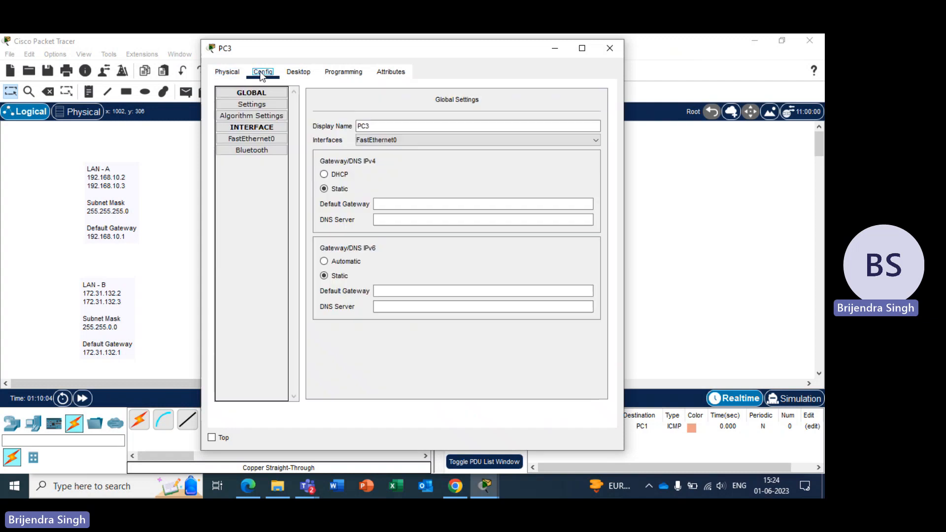
left_click(256, 140)
left_click(482, 196)
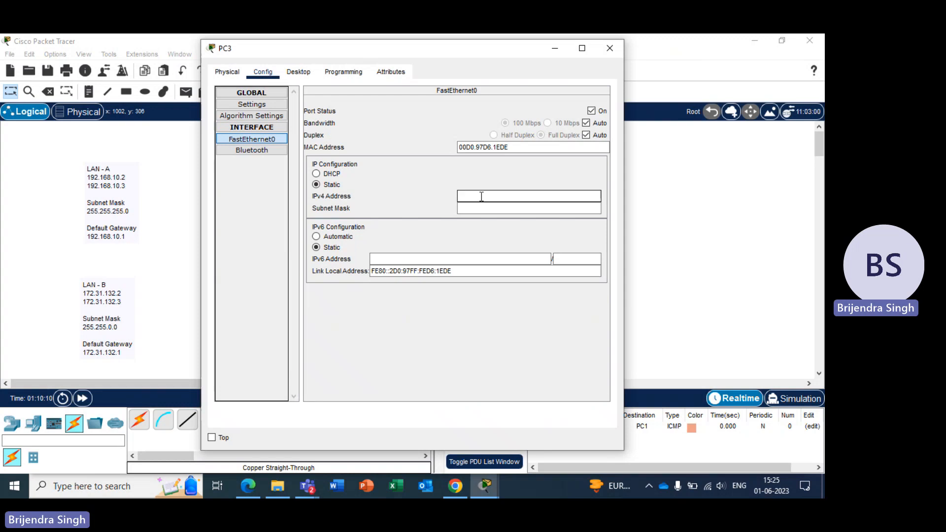
type("172.31.132.3")
left_click(498, 207)
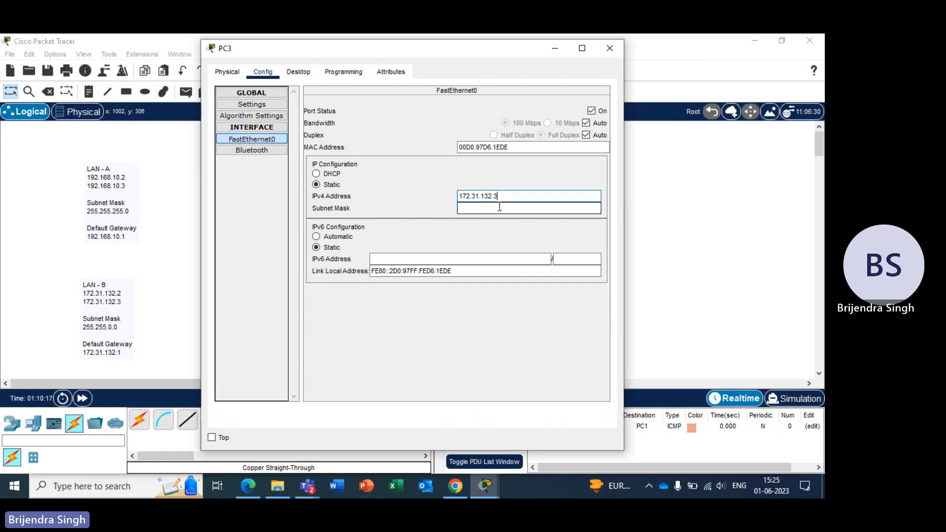
left_click(609, 48)
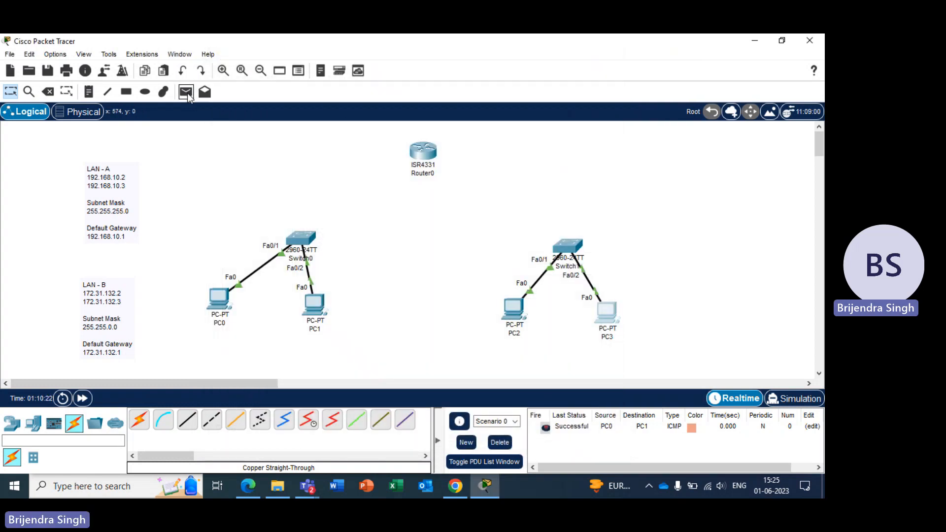
Send a simple PDU from PC2 to PC3 to test connectivity within LAN - B
left_click(186, 92)
left_click(502, 302)
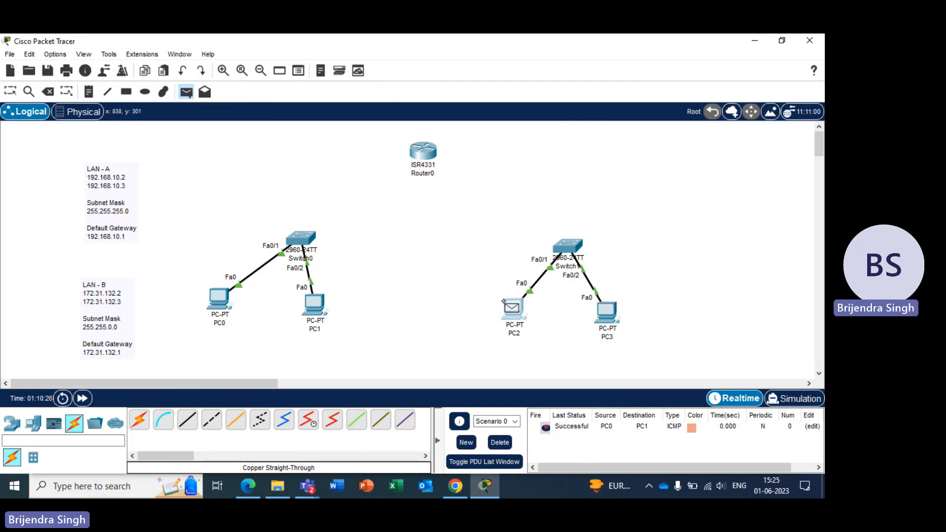
left_click(604, 310)
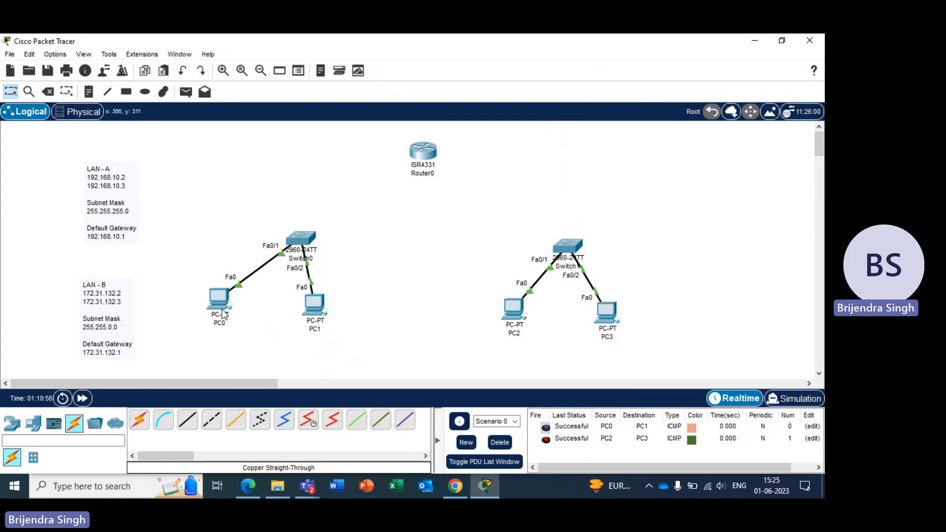
Connect Switch0's FastEthernet0/3 to Router0's GigabitEthernet0/0/0 with a copper straight-through cable
mouse_move(224, 314)
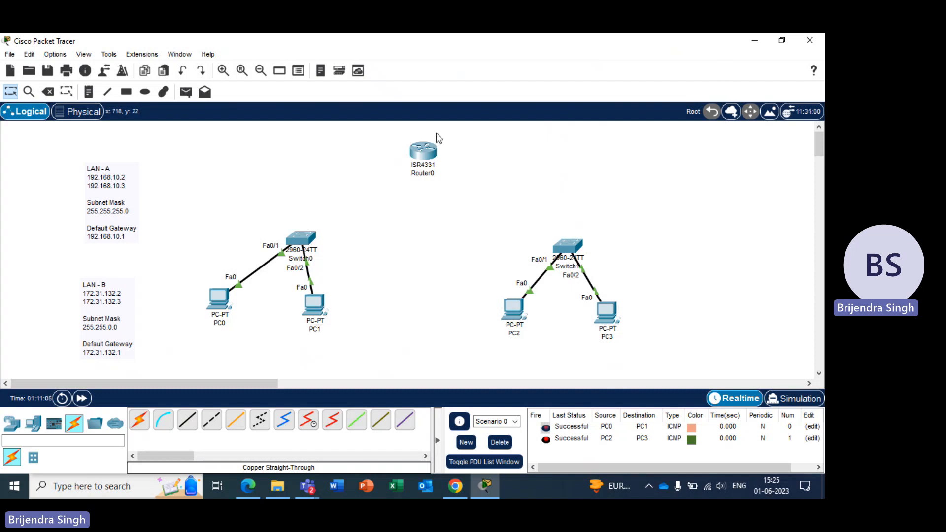
left_click(190, 425)
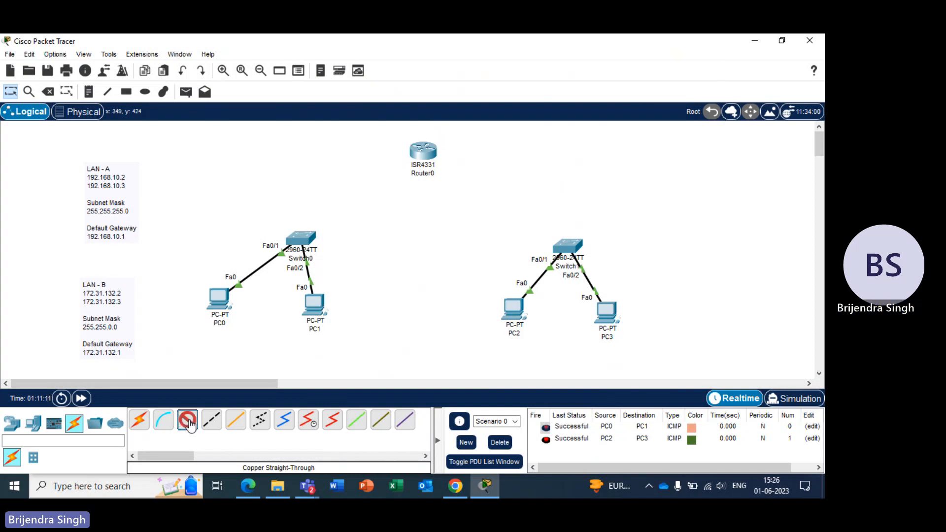
left_click(308, 240)
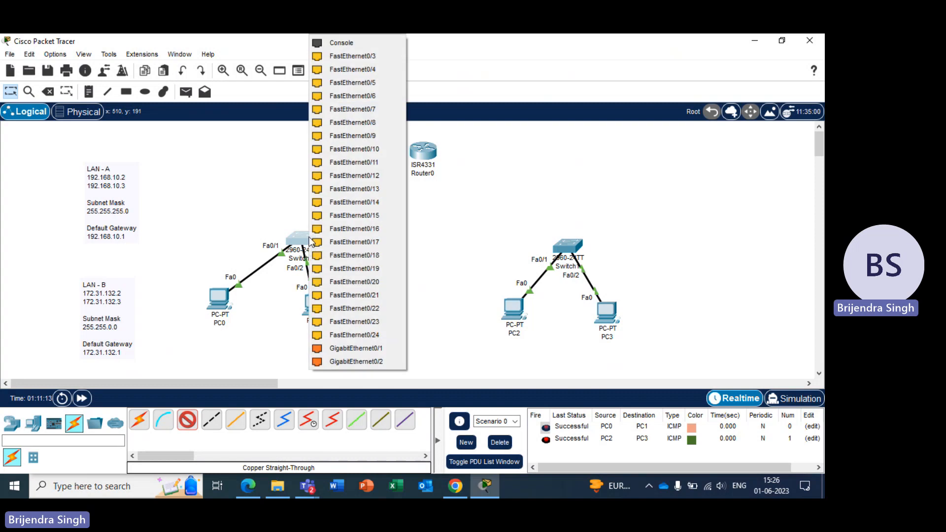
left_click(357, 56)
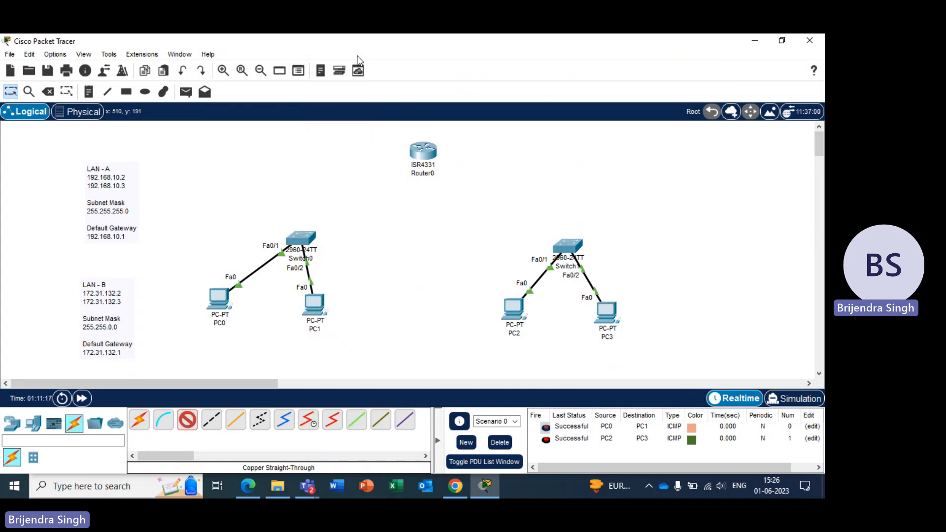
left_click(418, 153)
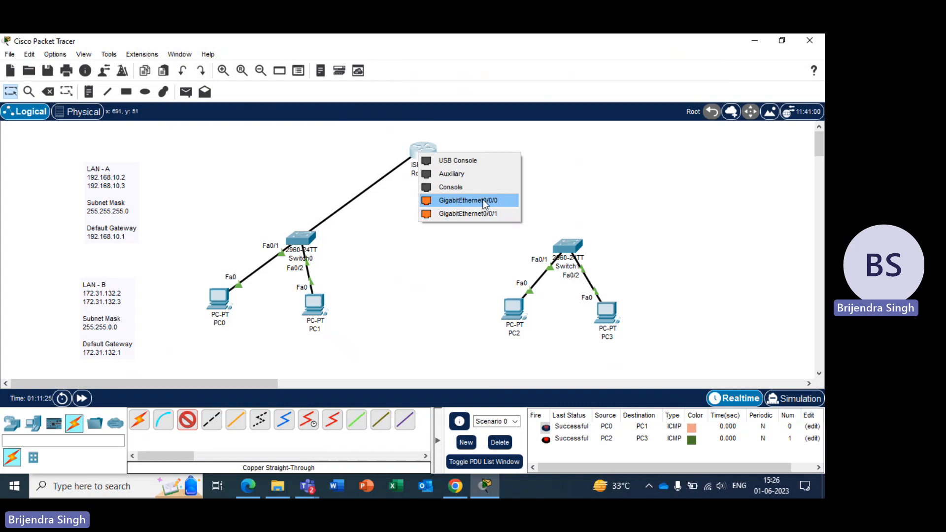
left_click(449, 201)
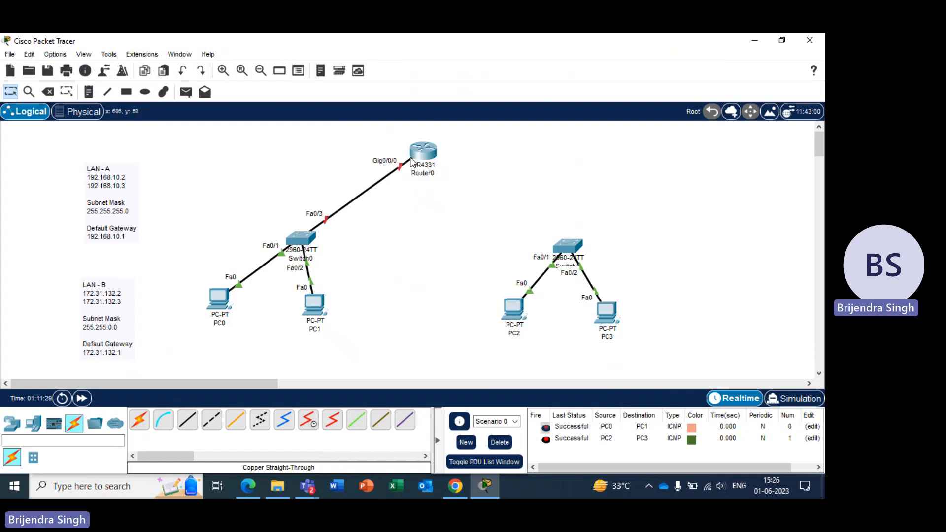
Connect FastEthernet0/3 of the LAN - B switch to Router0's GigabitEthernet0/0/1 with a copper straight-through cable
left_click(190, 422)
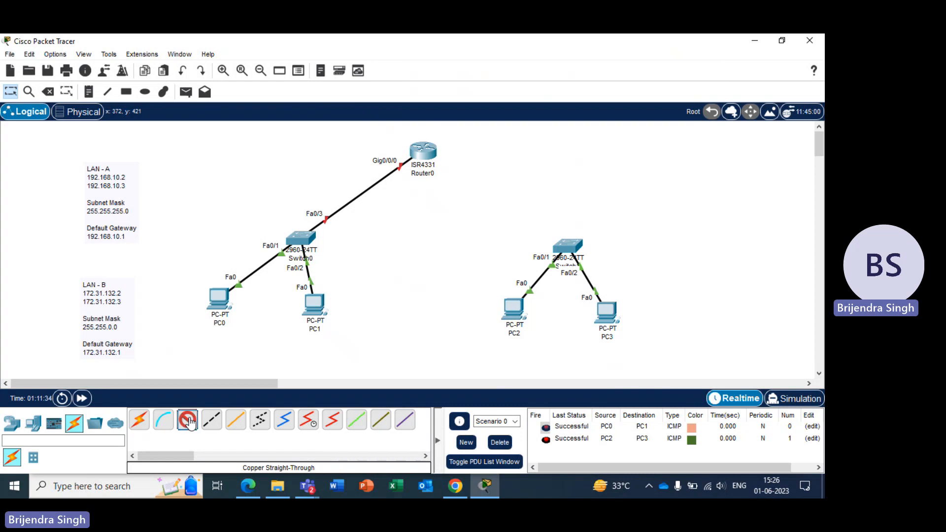
left_click(567, 244)
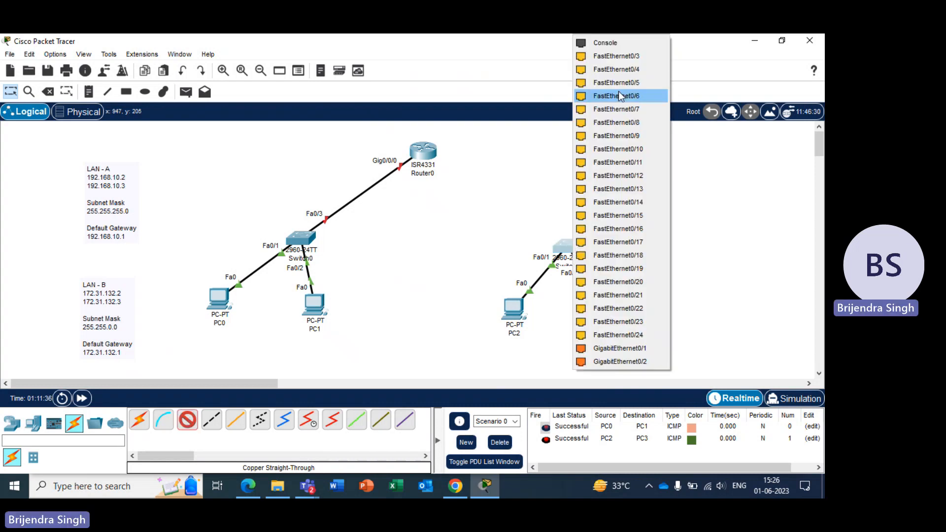
left_click(640, 55)
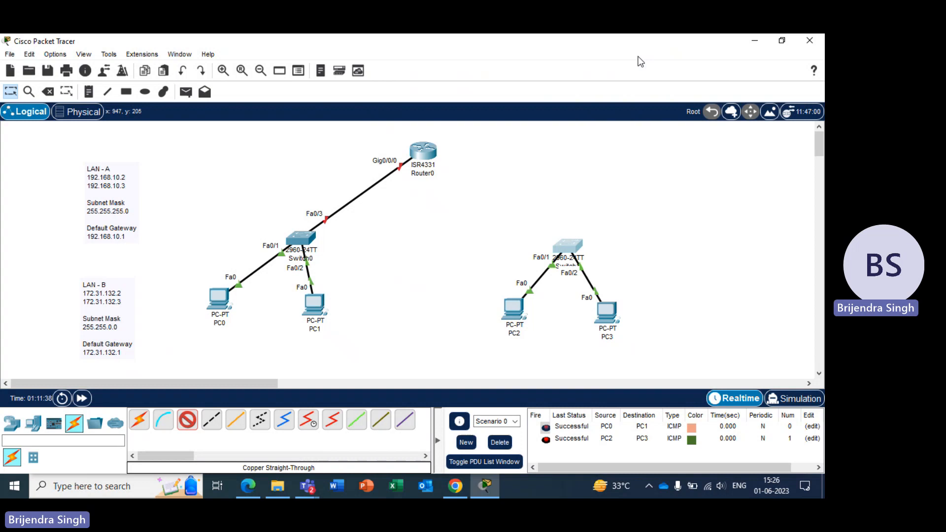
left_click(430, 156)
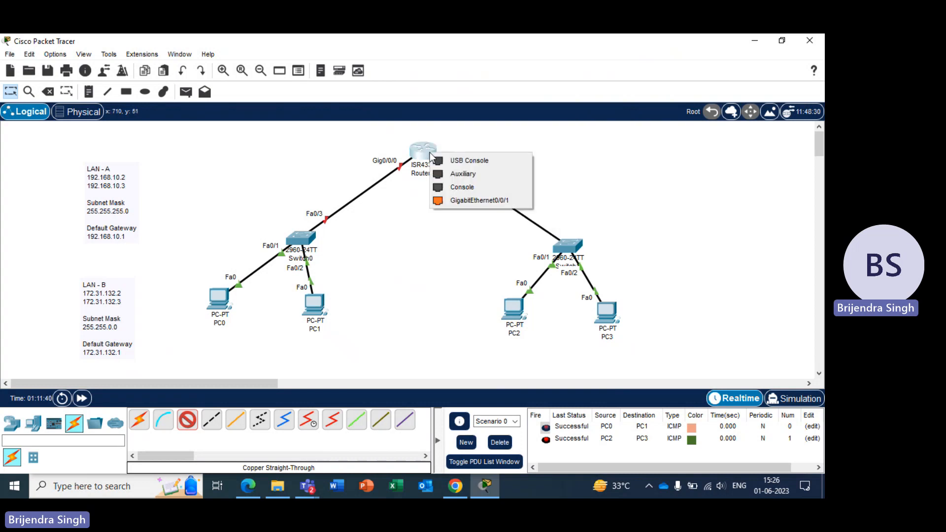
left_click(457, 200)
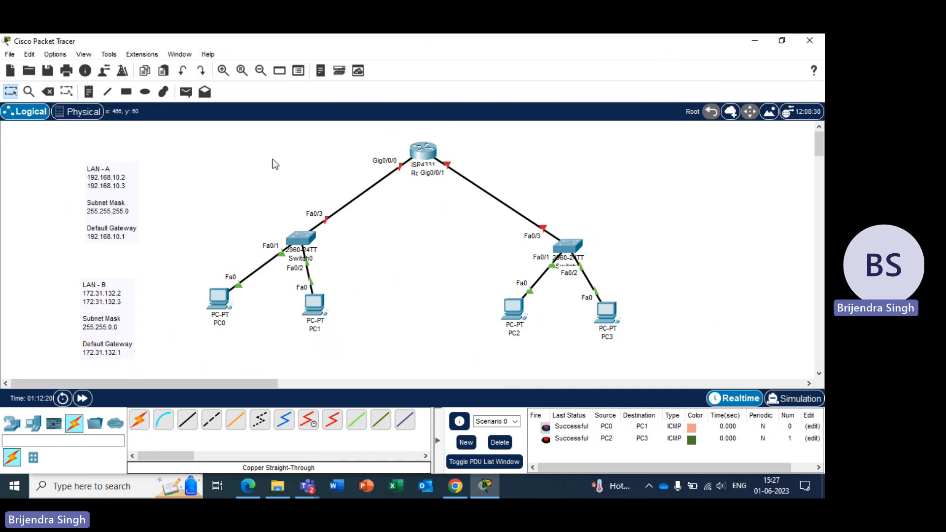
Configure Router0's GigabitEthernet0/0/0 with IPv4 address 192.168.10.1 and subnet mask 255.255.255.0, and turn the port on
left_click(419, 159)
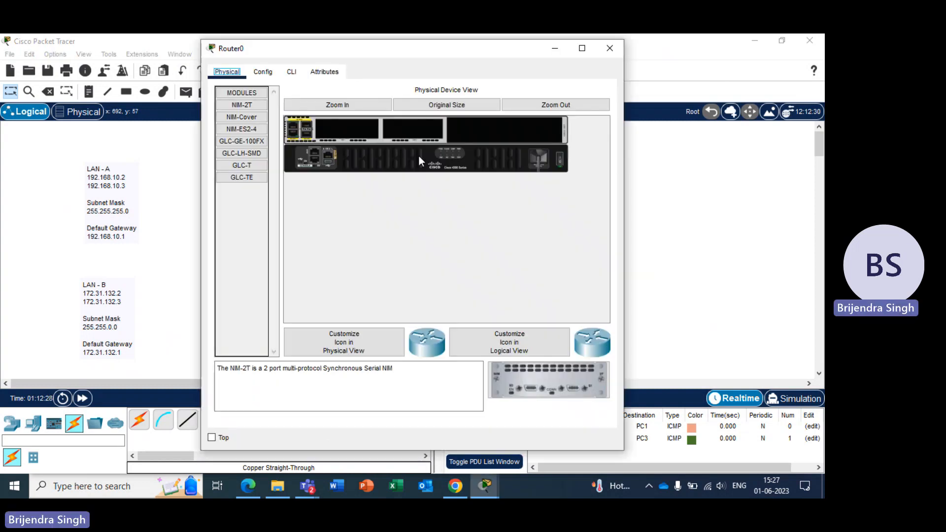
left_click(264, 72)
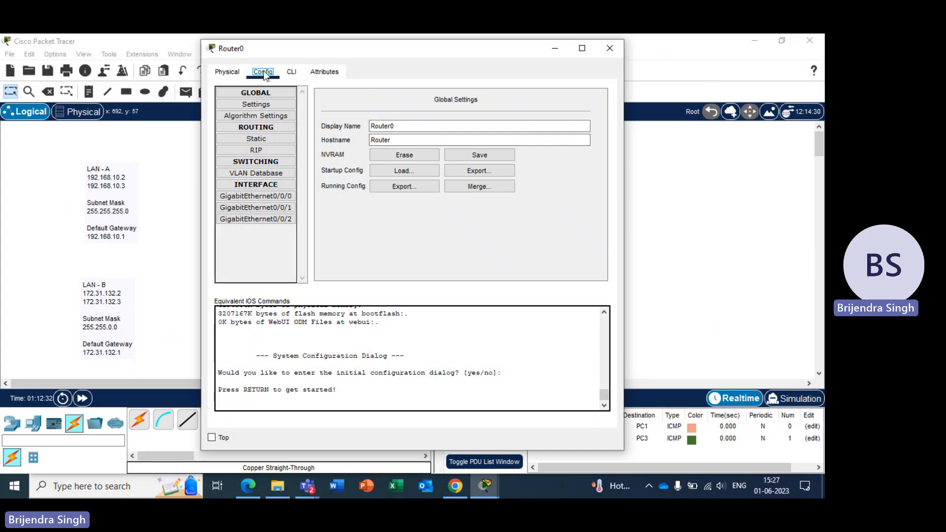
left_click(259, 195)
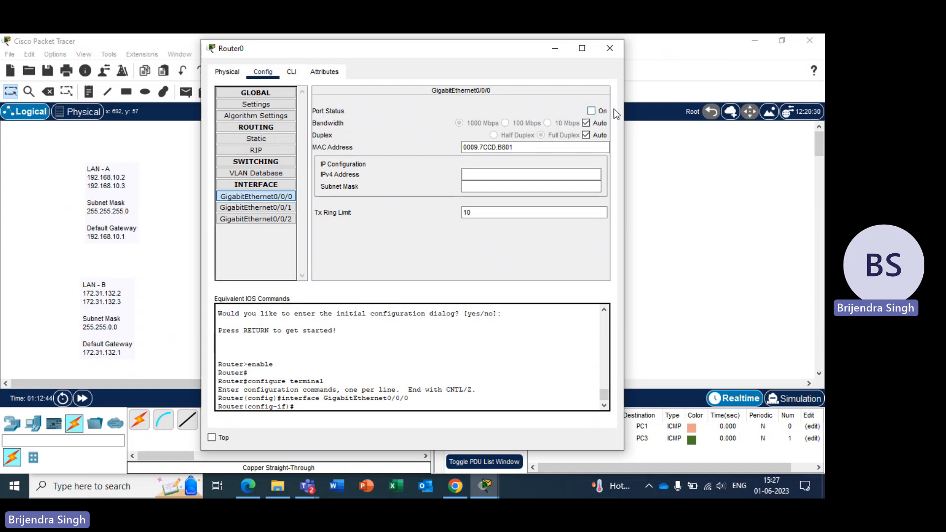
left_click(485, 173)
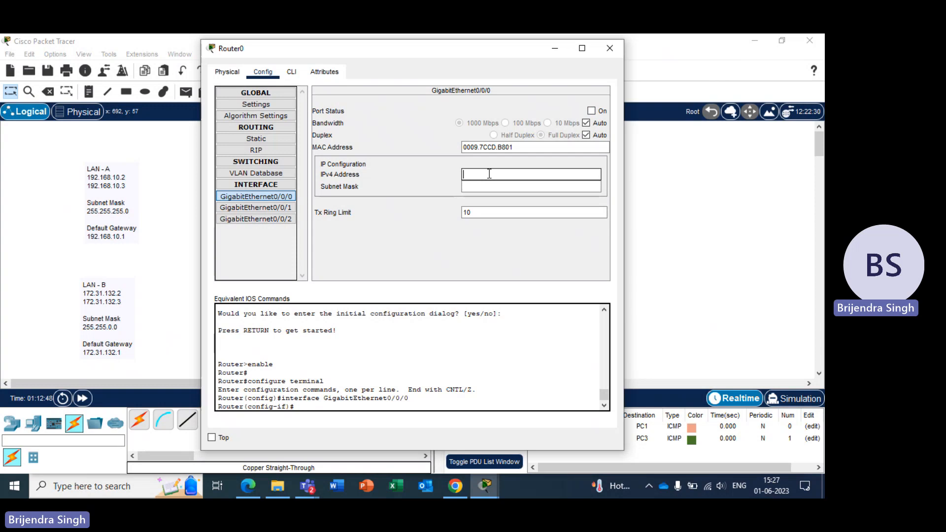
type("192.")
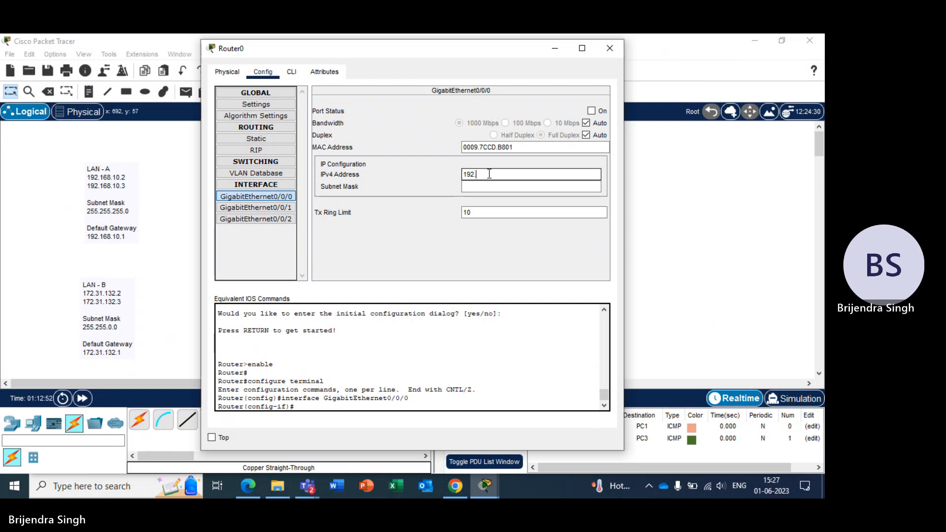
type("168")
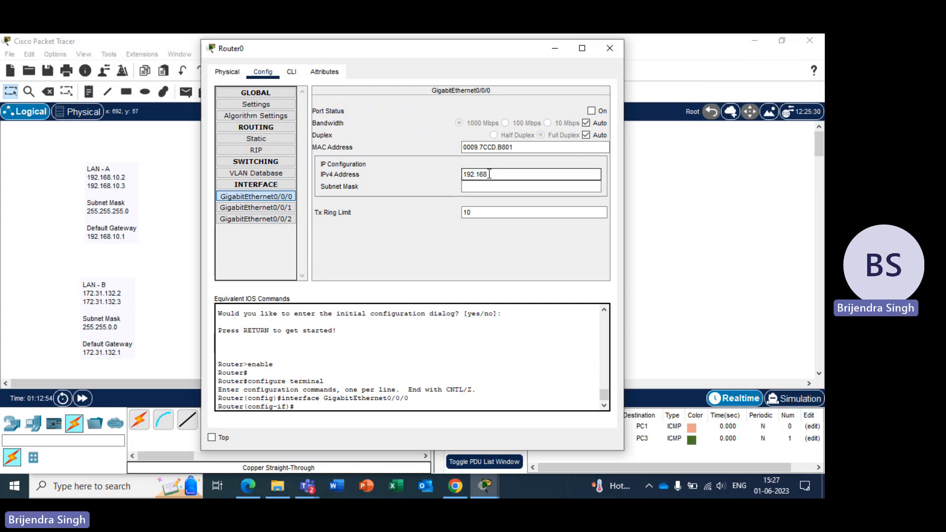
type(".10.1")
left_click(492, 186)
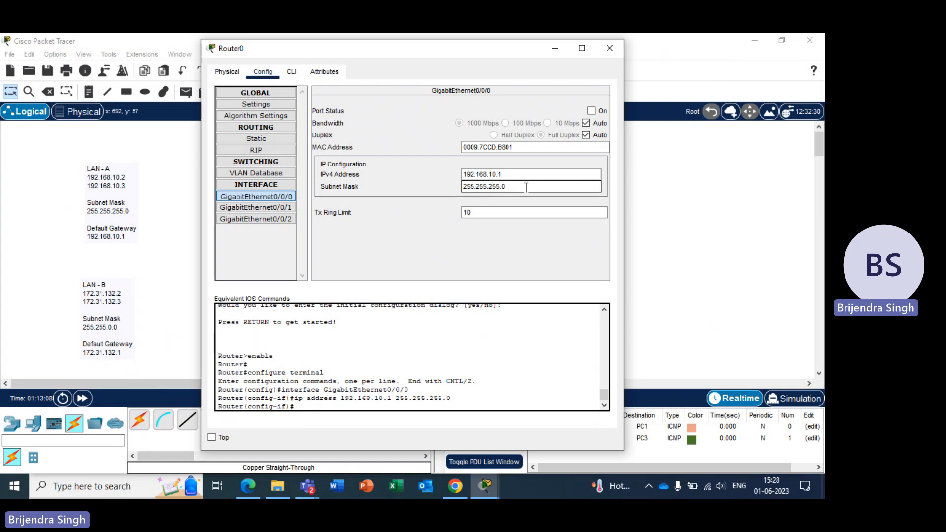
left_click(591, 110)
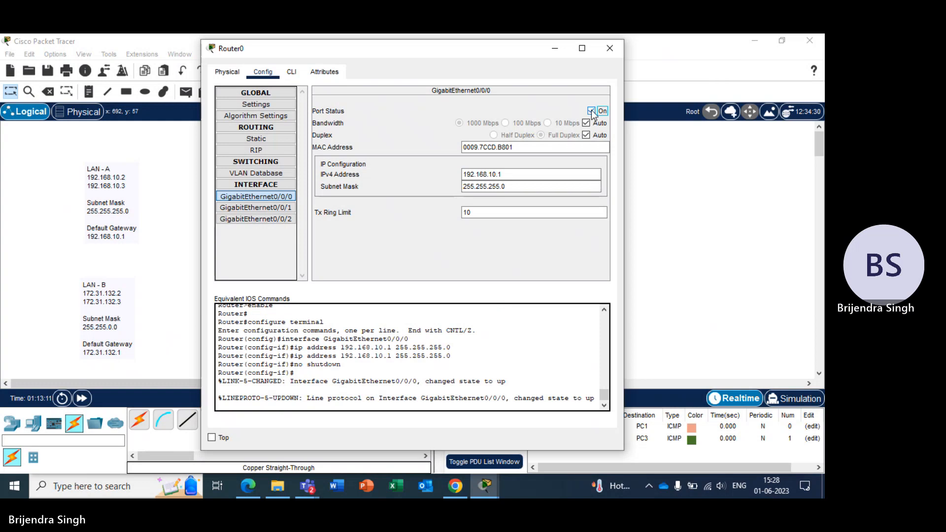
Configure Router0's GigabitEthernet0/0/1 with IPv4 address 172.31.132.1 and subnet mask 255.255.0.0, and turn the port on
left_click(262, 209)
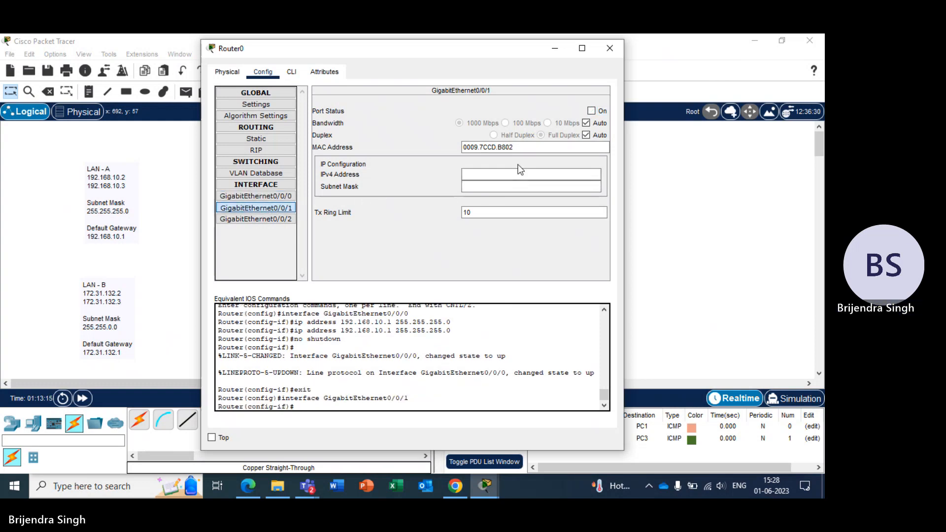
left_click(498, 175)
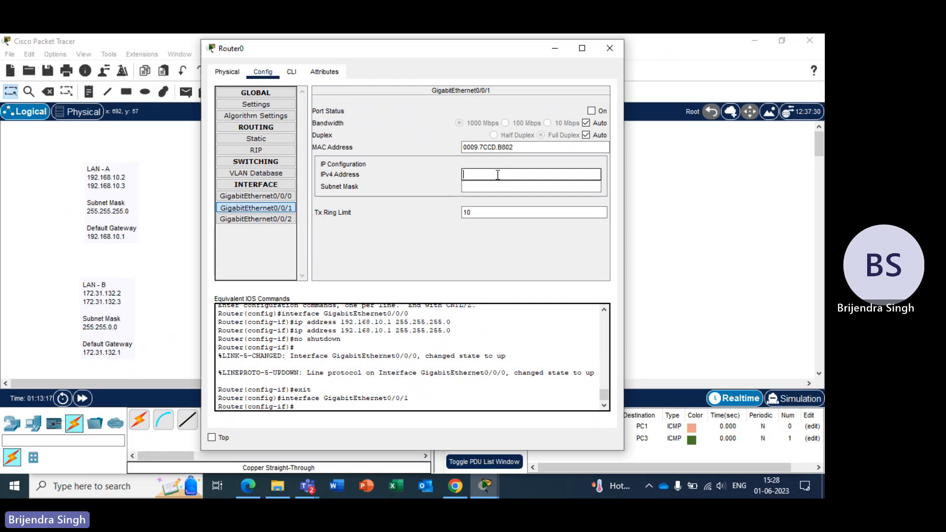
type("172")
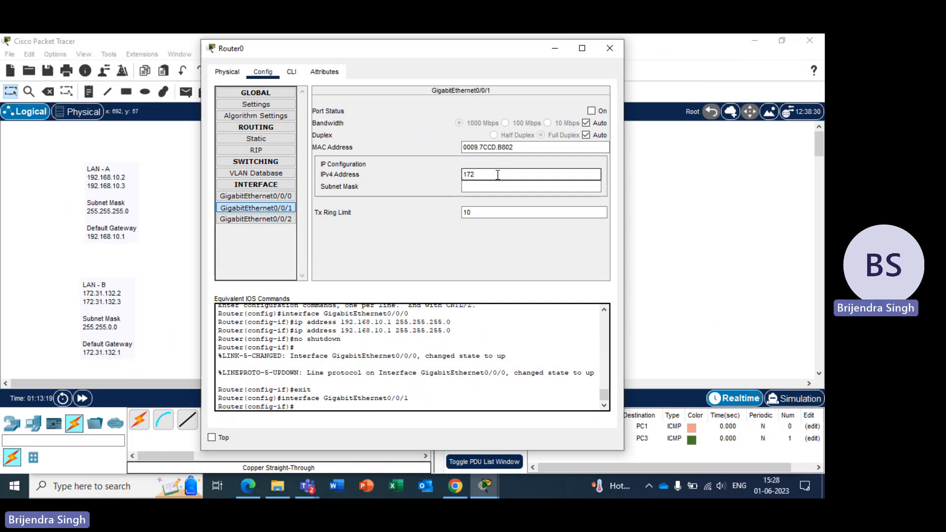
type(".31.132.1")
left_click(498, 186)
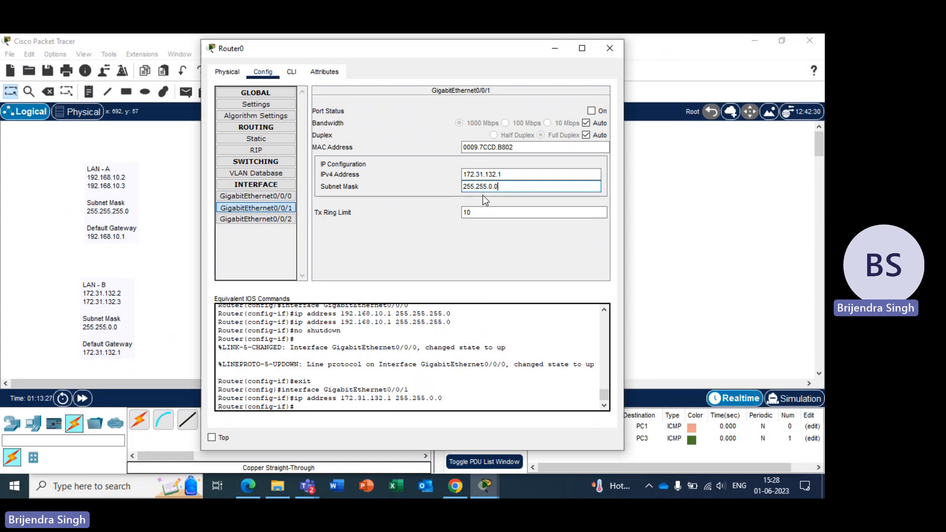
left_click(592, 112)
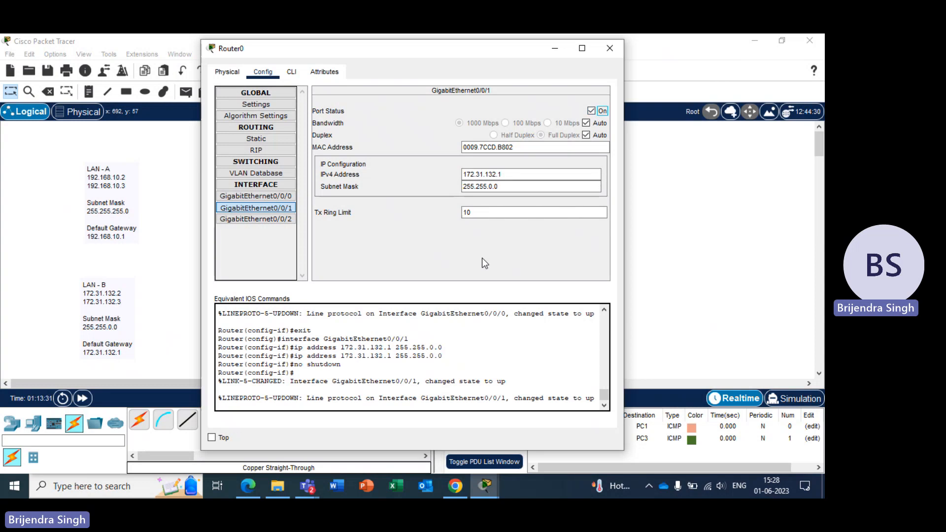
left_click(609, 49)
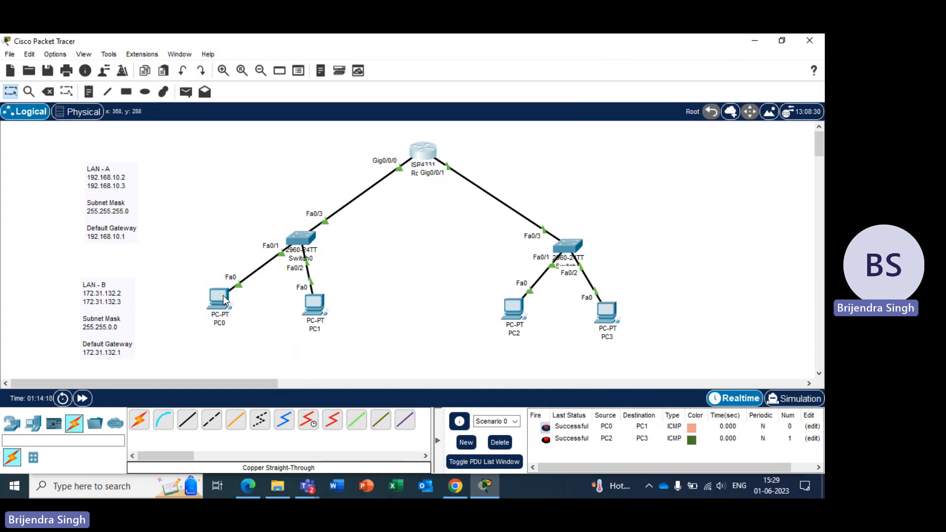
Set PC0's static IPv4 default gateway to the LAN - A address 192.168.10.1
mouse_move(224, 299)
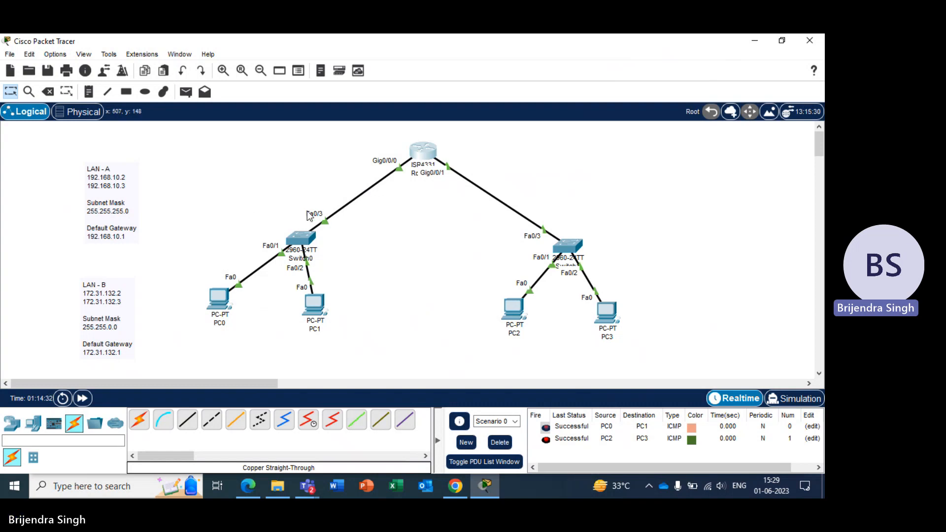
left_click(219, 297)
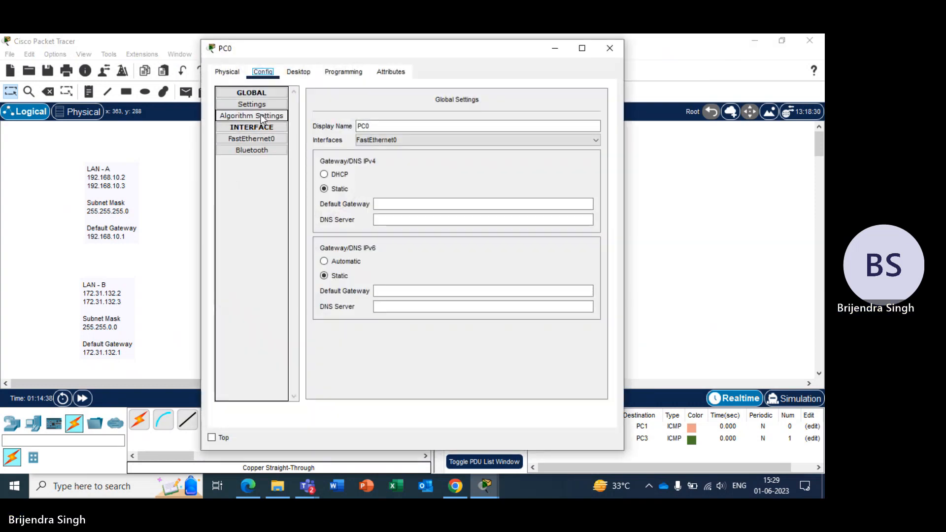
left_click(255, 93)
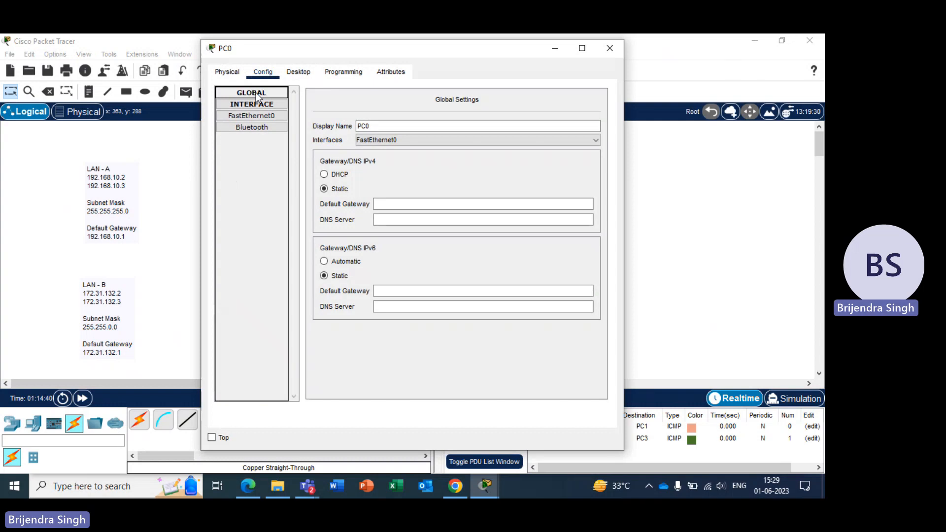
left_click(256, 95)
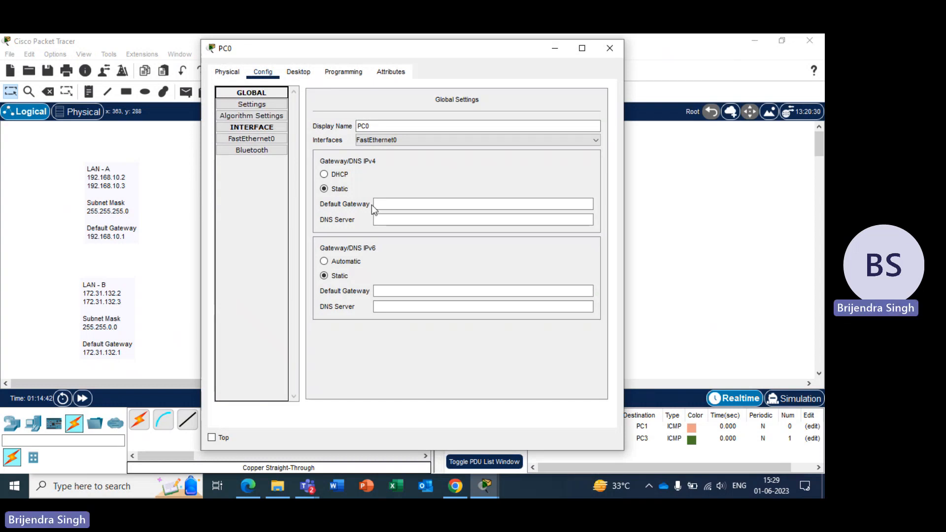
left_click(400, 202)
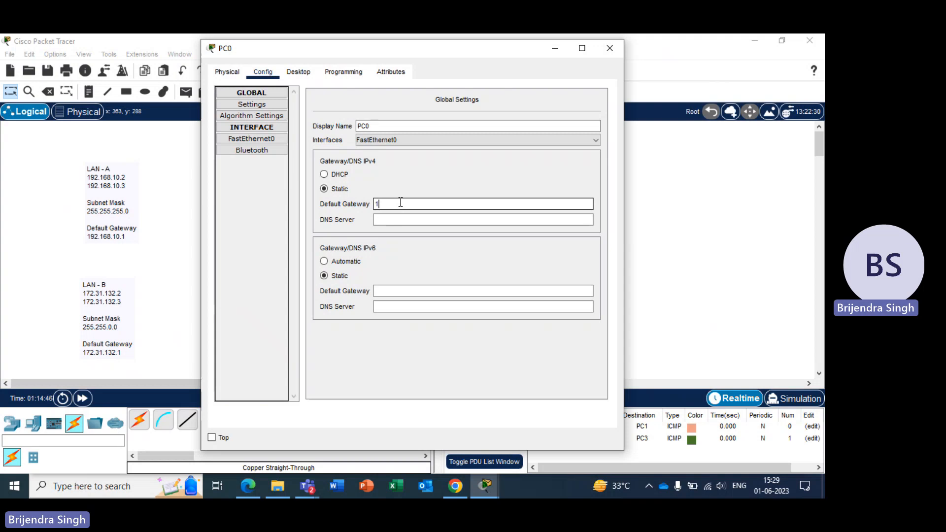
type("192.")
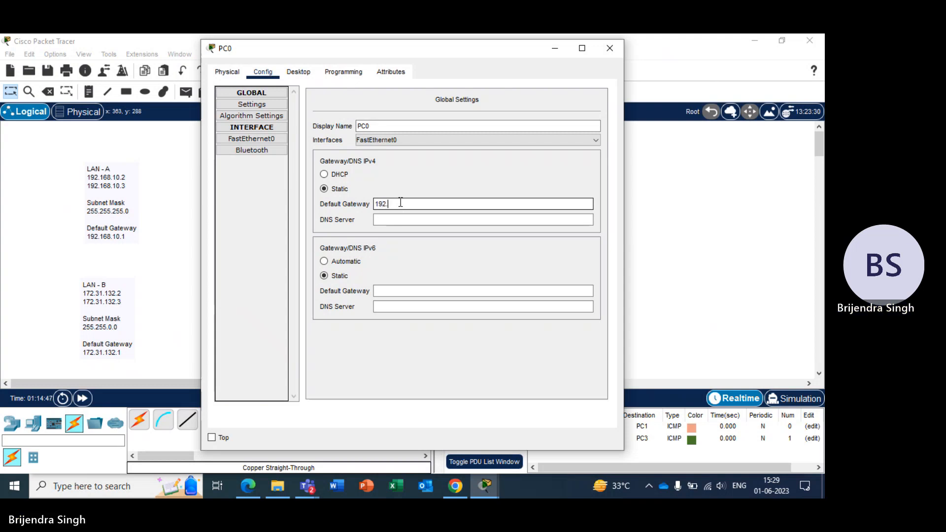
type("168")
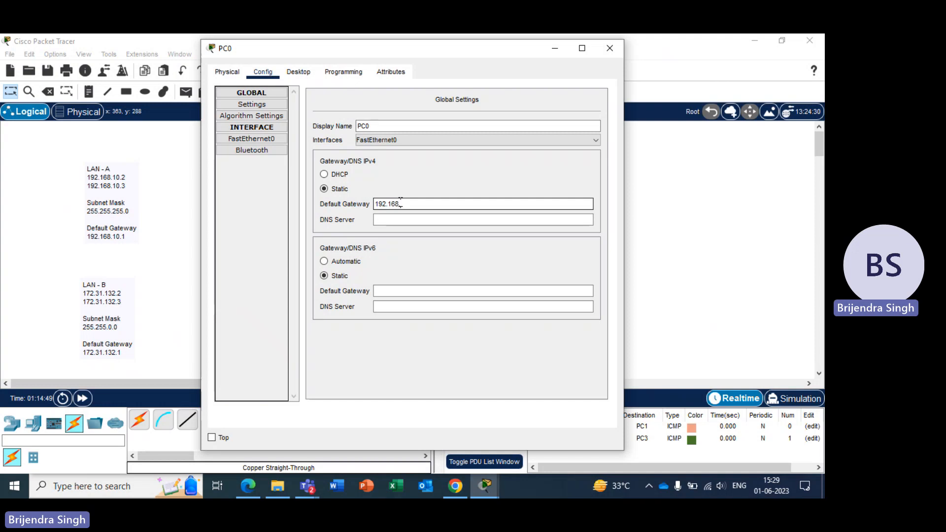
type(".10.1")
left_click(436, 243)
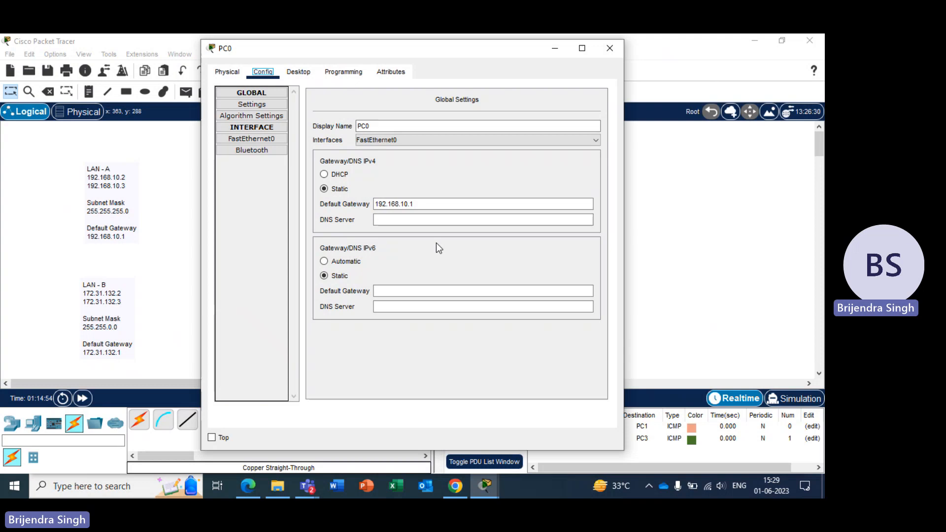
left_click(610, 49)
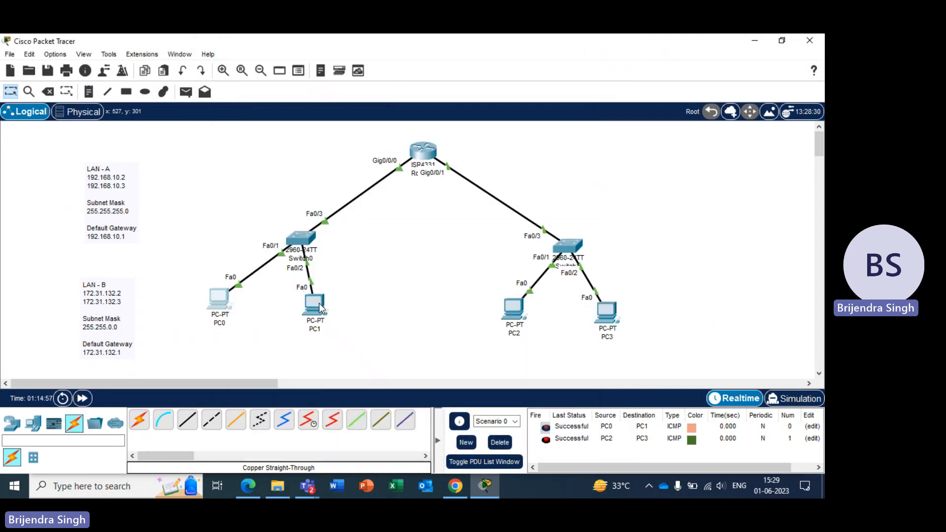
Set PC1's static IPv4 default gateway to the LAN - A address 192.168.10.1
left_click(319, 307)
left_click(411, 202)
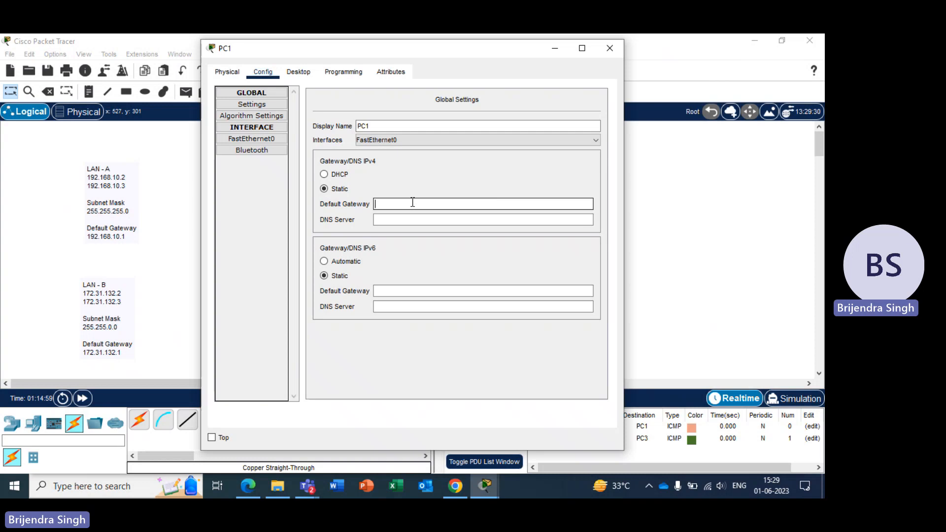
left_click(254, 94)
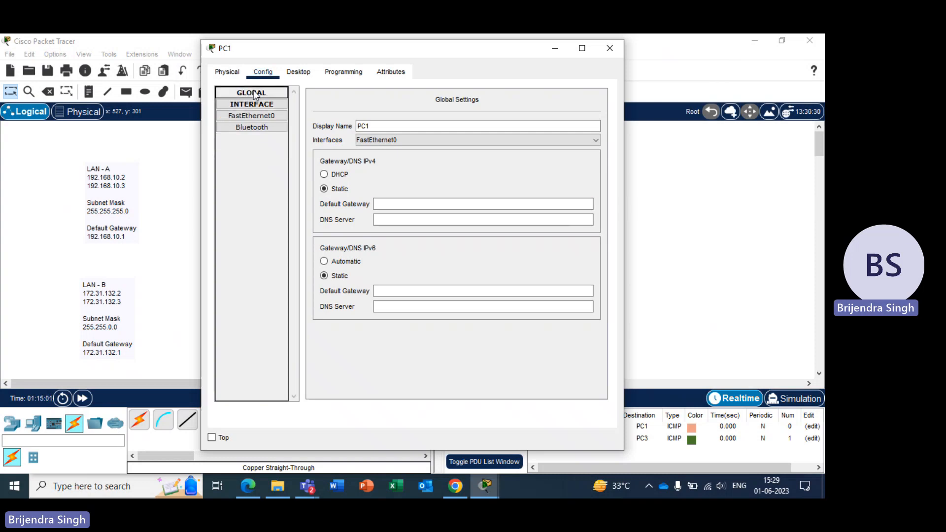
left_click(395, 205)
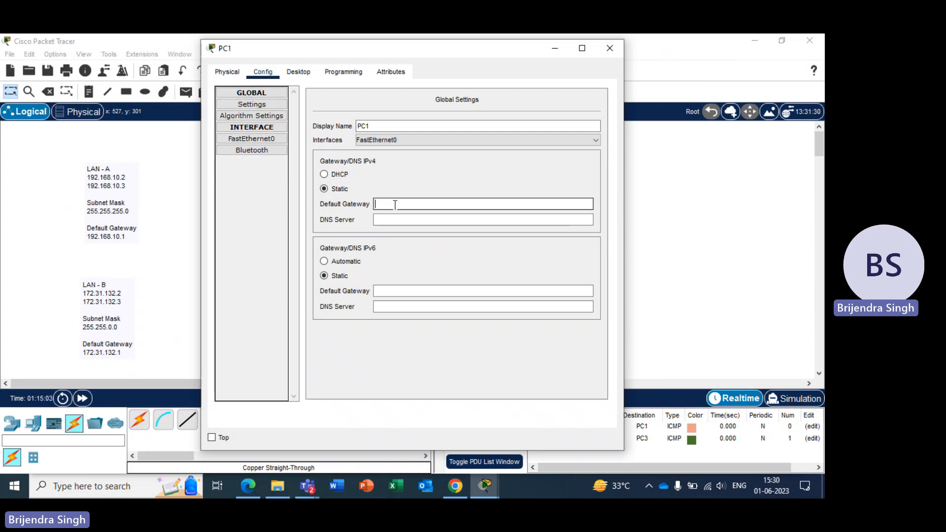
type("192")
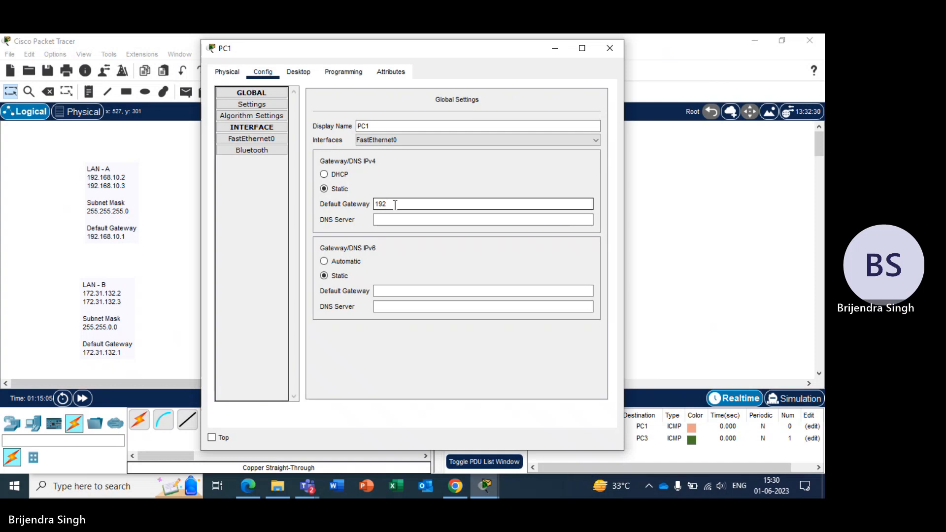
type(".168")
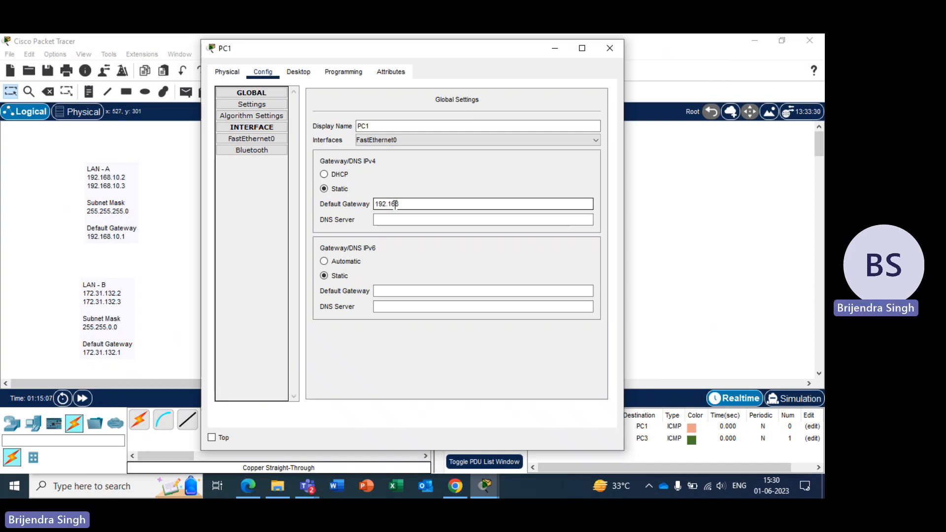
type(".10.1")
left_click(405, 218)
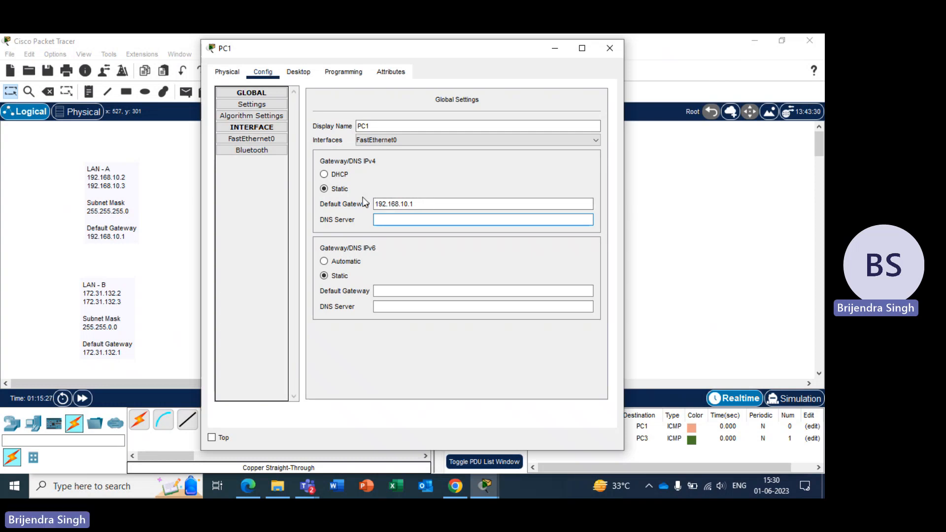
left_click(609, 48)
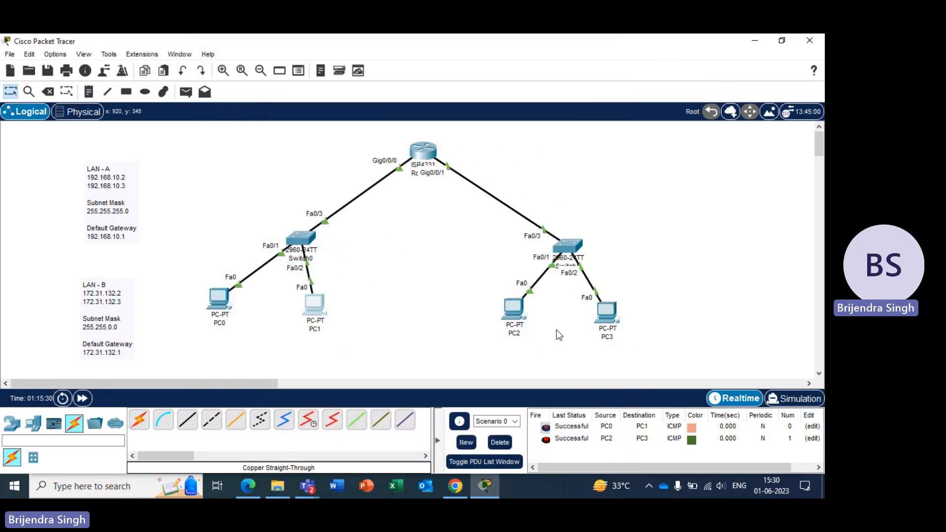
Set PC2's static IPv4 default gateway to the LAN - B address 172.31.132.1
left_click(510, 310)
left_click(415, 205)
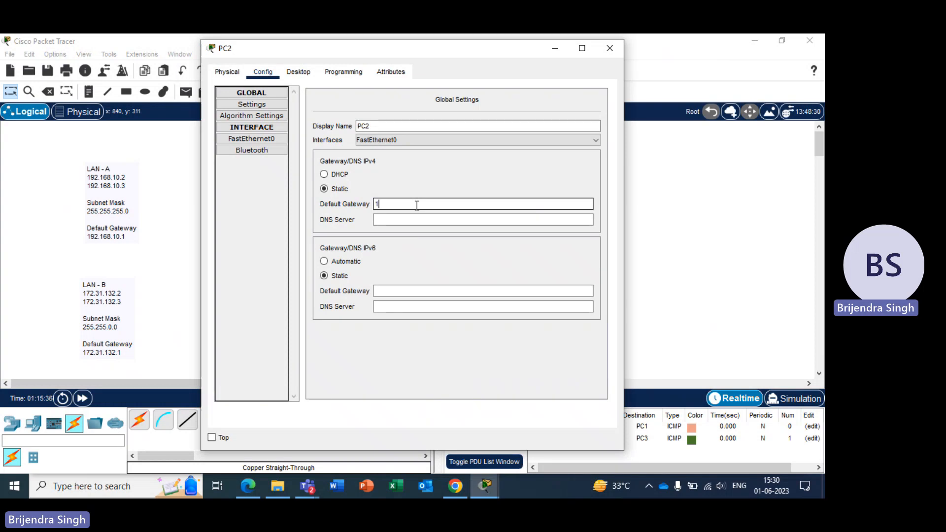
type("172.31.132.1")
key("Return")
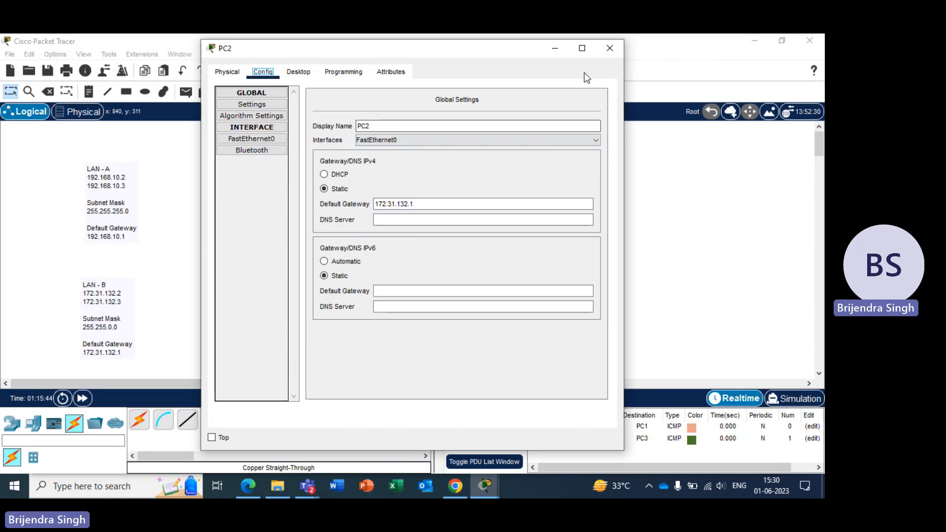
left_click(609, 49)
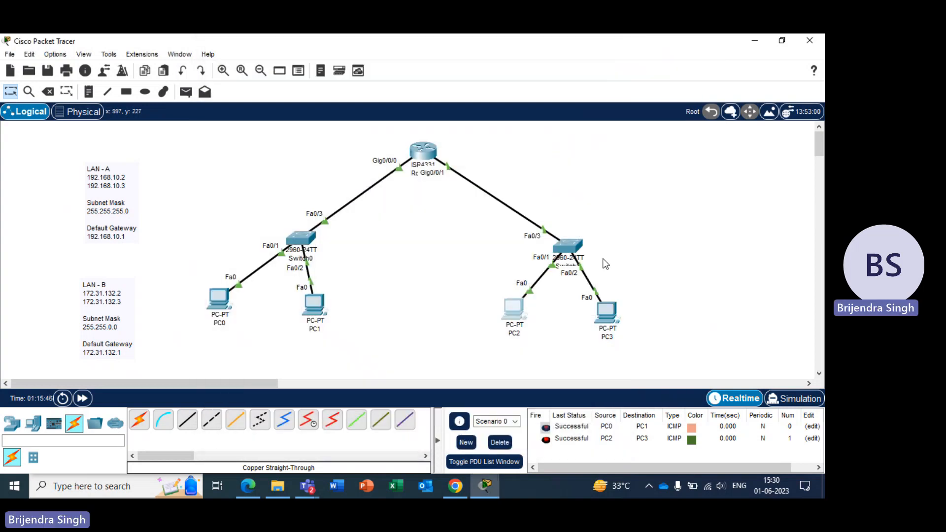
Set PC3's static IPv4 default gateway to the LAN - B address 172.31.132.1
left_click(606, 314)
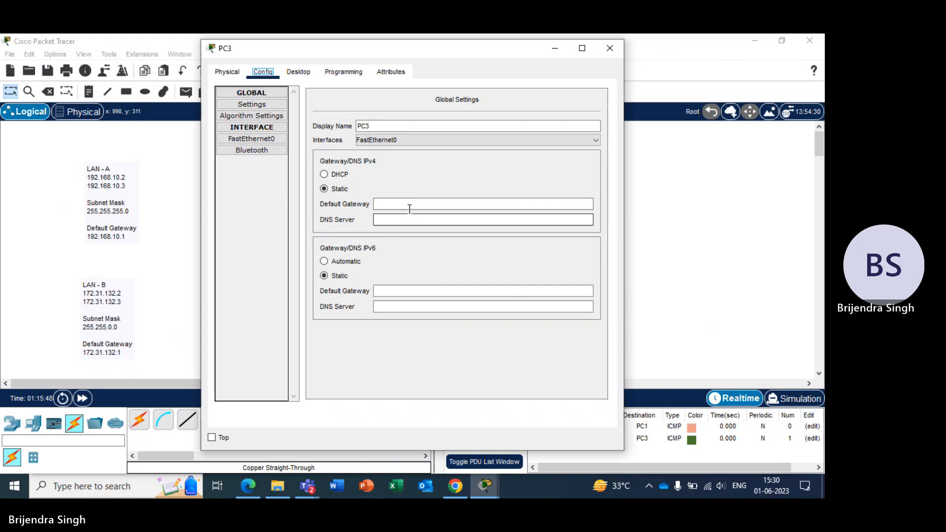
left_click(415, 204)
type("17")
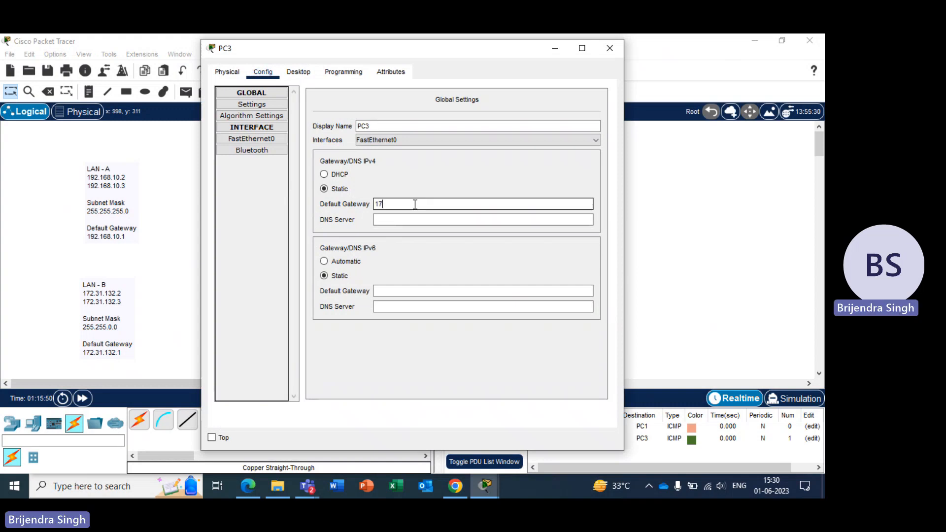
type("2.31.132.1")
left_click(421, 248)
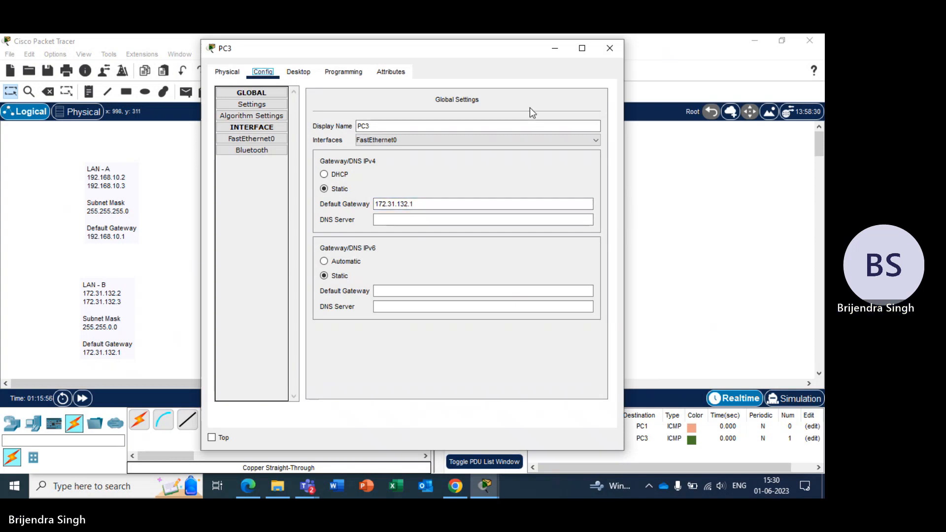
left_click(611, 48)
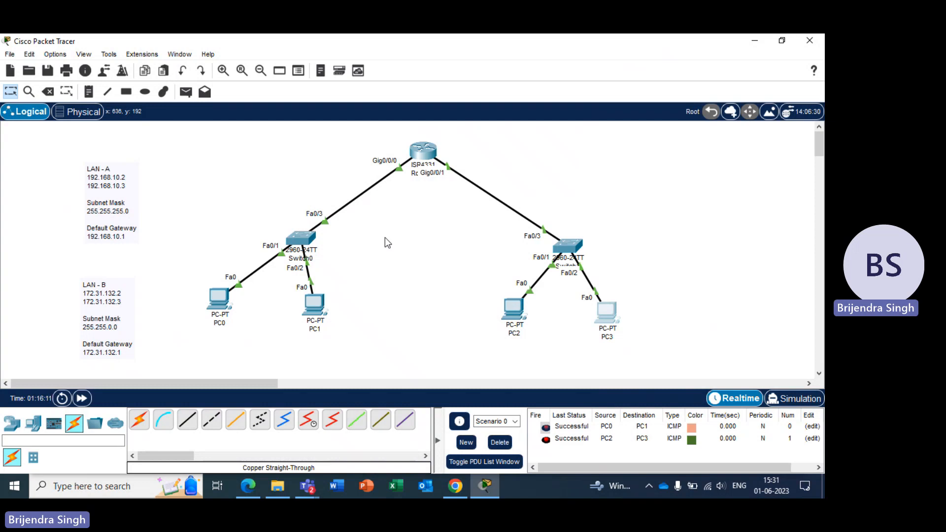
Test connectivity between the LANs by sending a simple PDU from PC0 to PC2, and fire it a second time
left_click(186, 92)
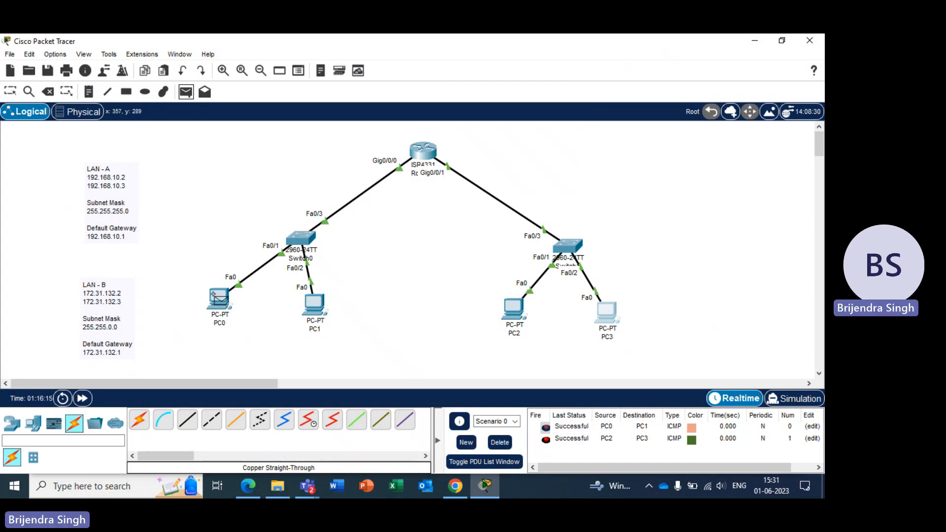
left_click(213, 295)
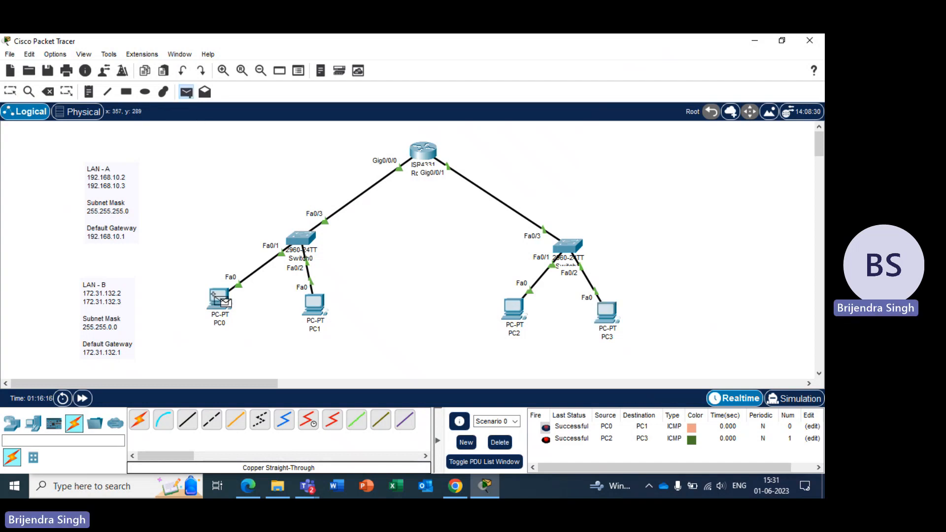
left_click(507, 307)
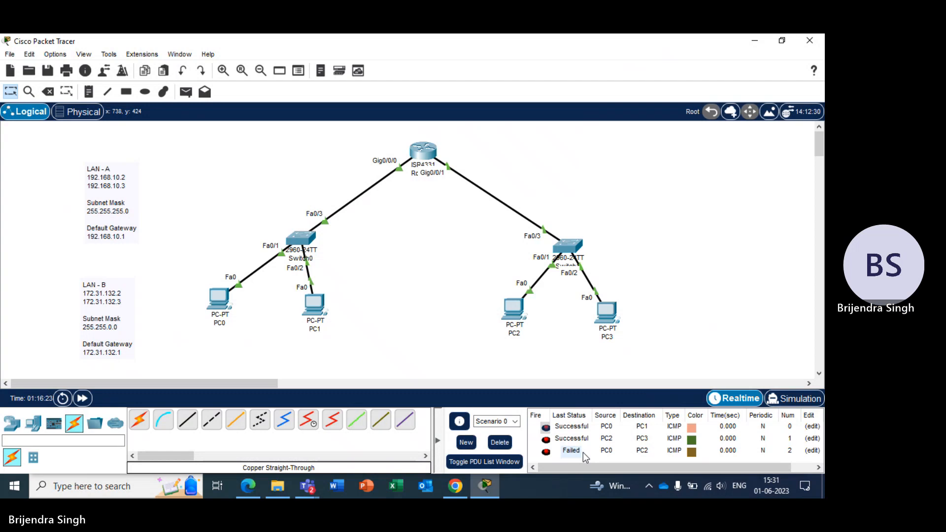
left_click(546, 453)
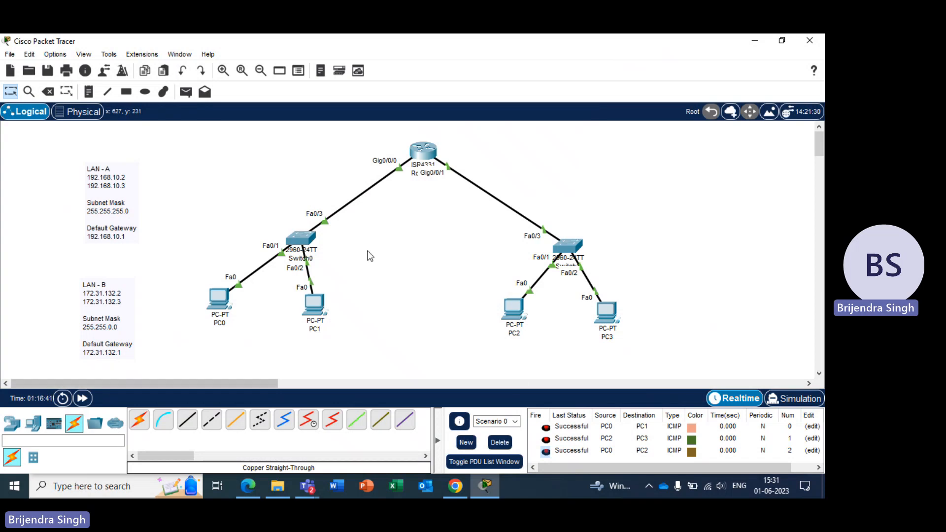
Send a simple PDU from PC0 to PC3 and fire that PDU again
left_click(186, 91)
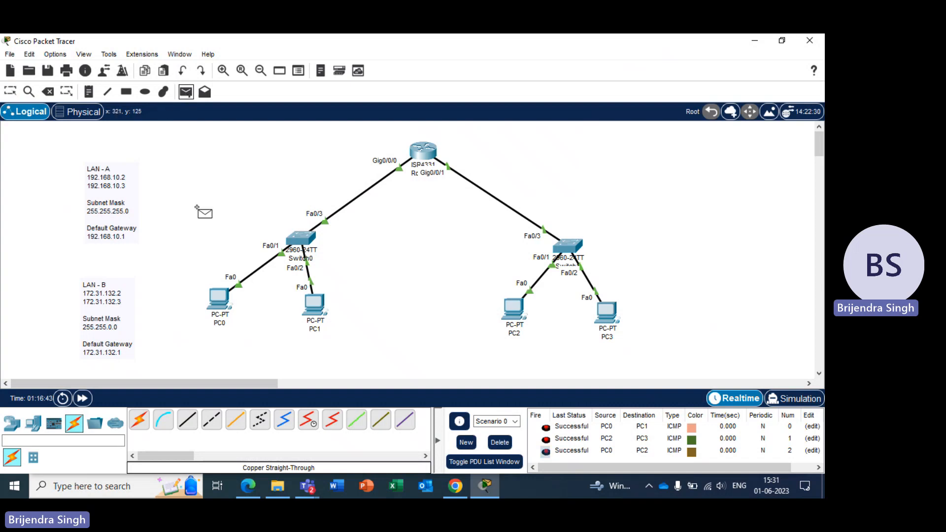
left_click(217, 294)
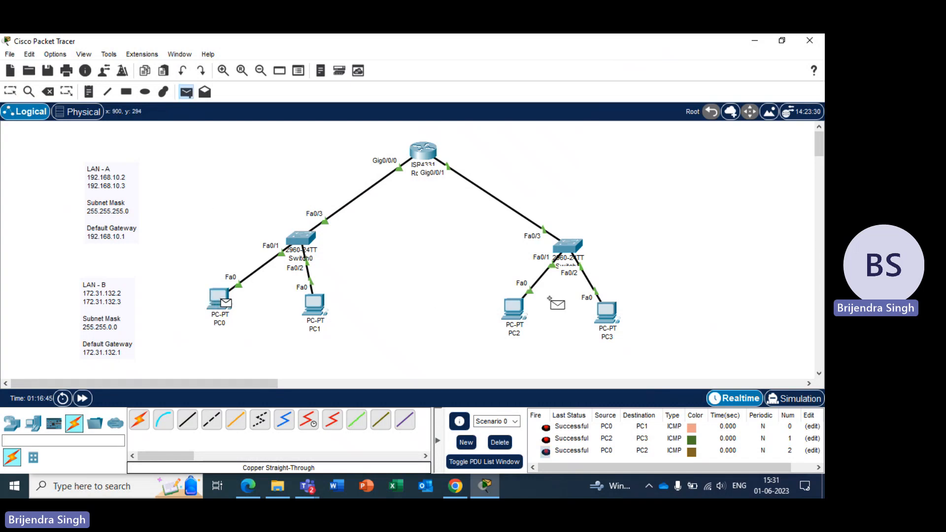
left_click(610, 311)
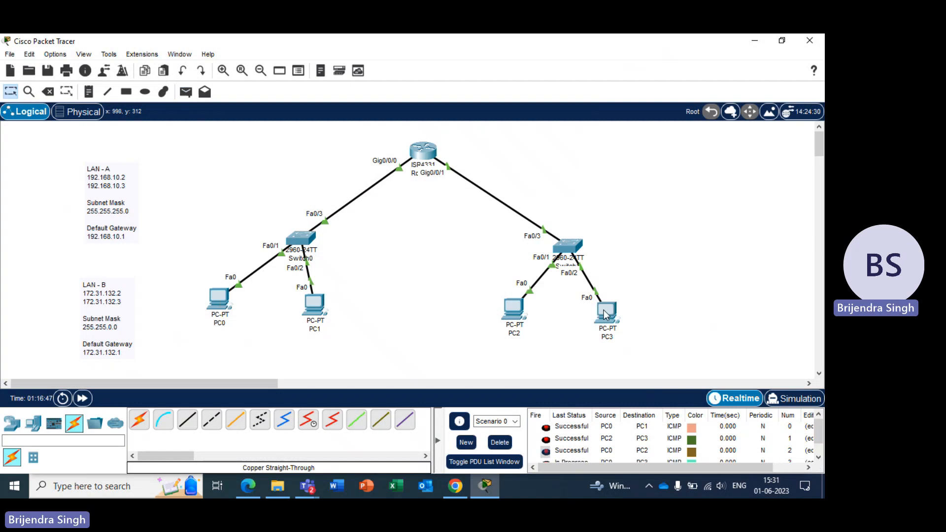
scroll(591, 443, "down", 1)
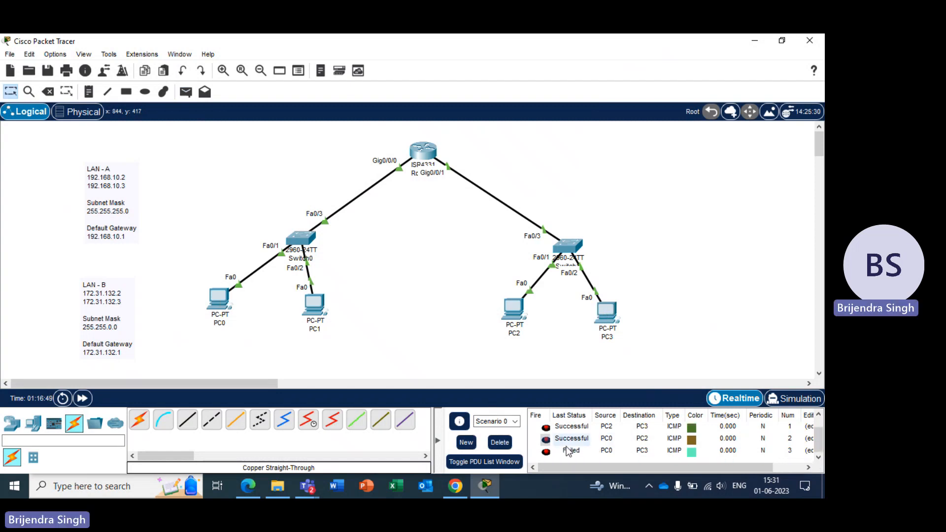
left_click(546, 452)
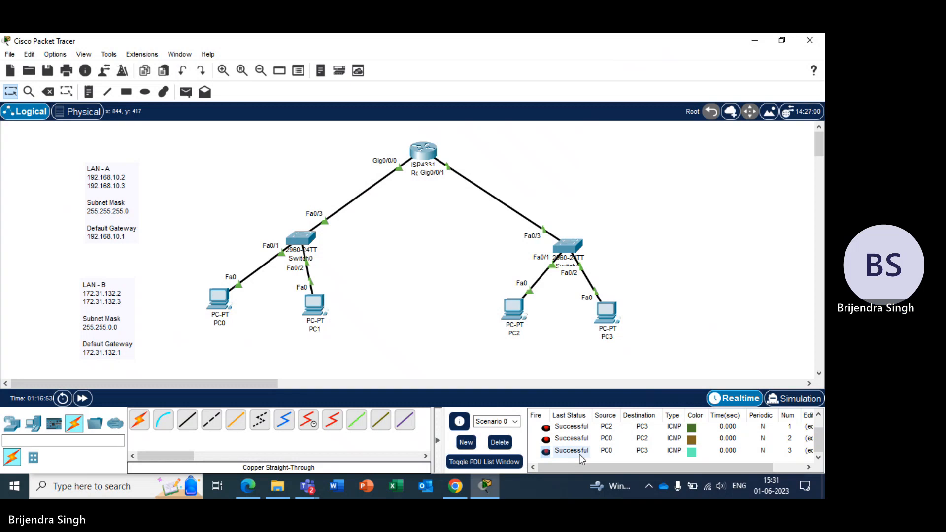
Send a simple PDU in the reverse direction from PC3 to PC1 and fire it again
left_click(185, 92)
left_click(598, 307)
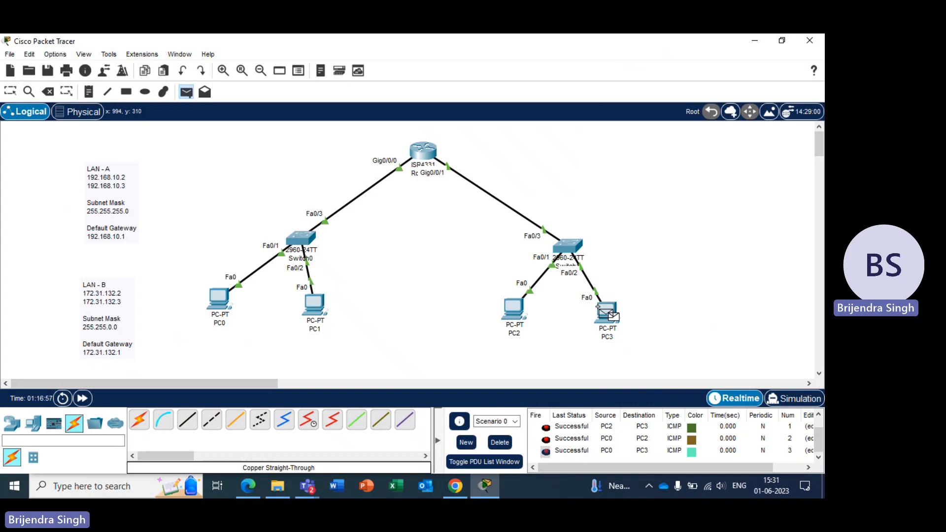
left_click(316, 303)
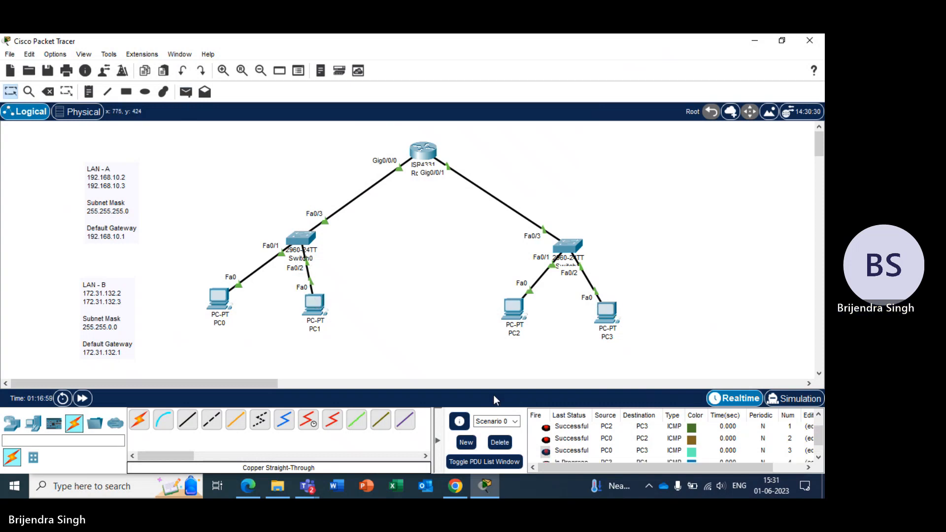
scroll(593, 442, "down", 1)
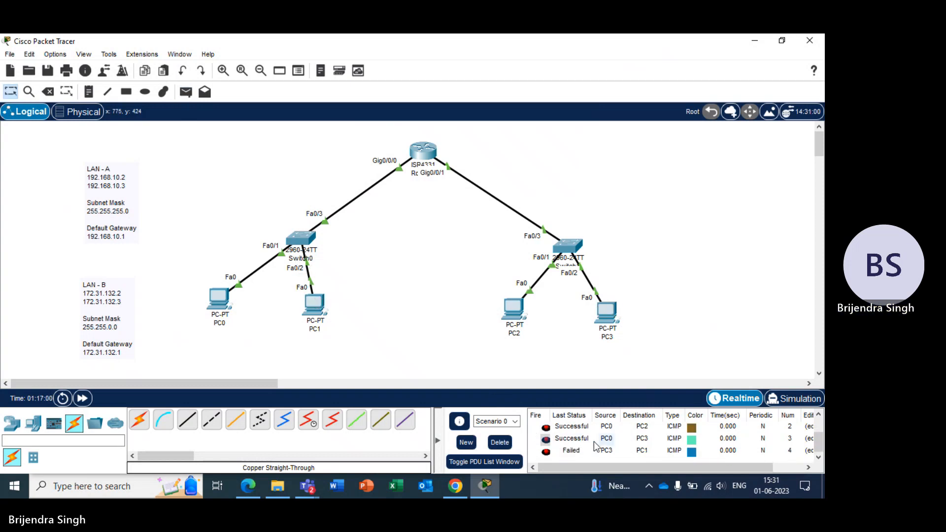
left_click(546, 451)
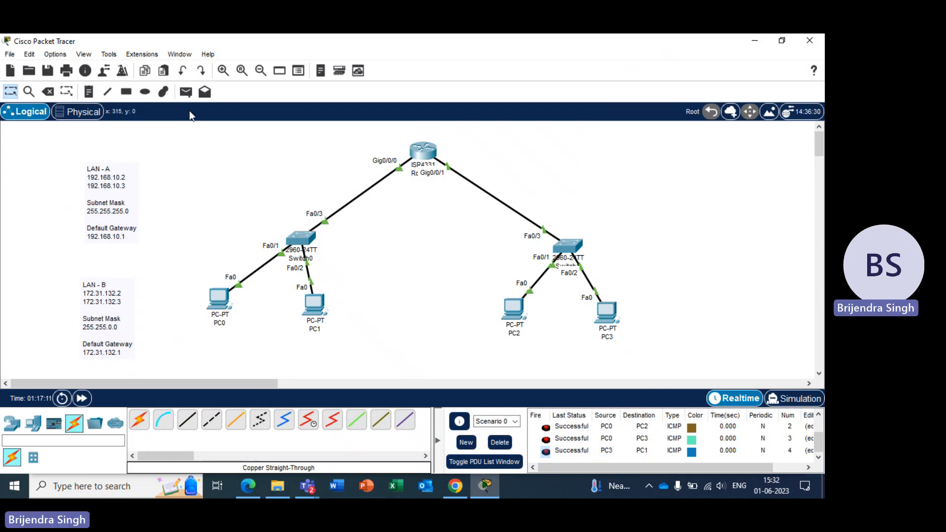
Send a simple PDU from PC0 to Router0 to test the connection to the router
left_click(188, 94)
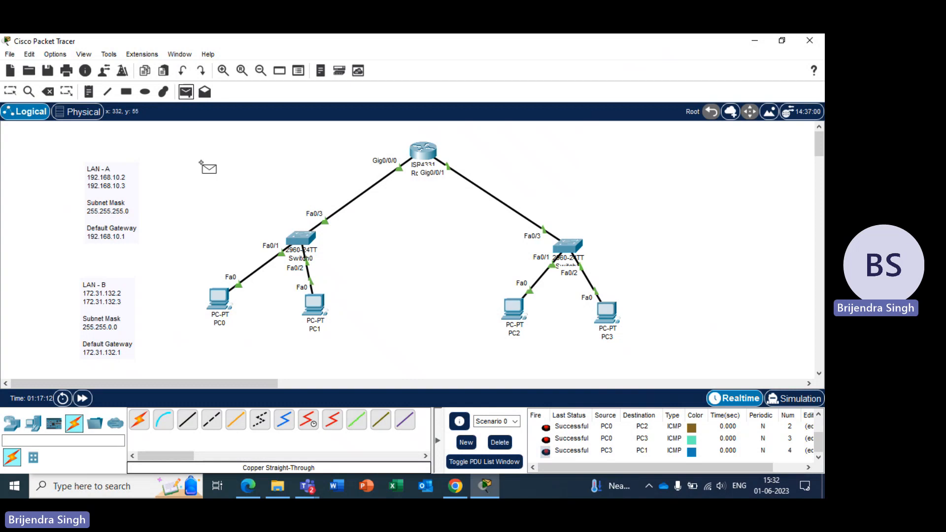
left_click(217, 293)
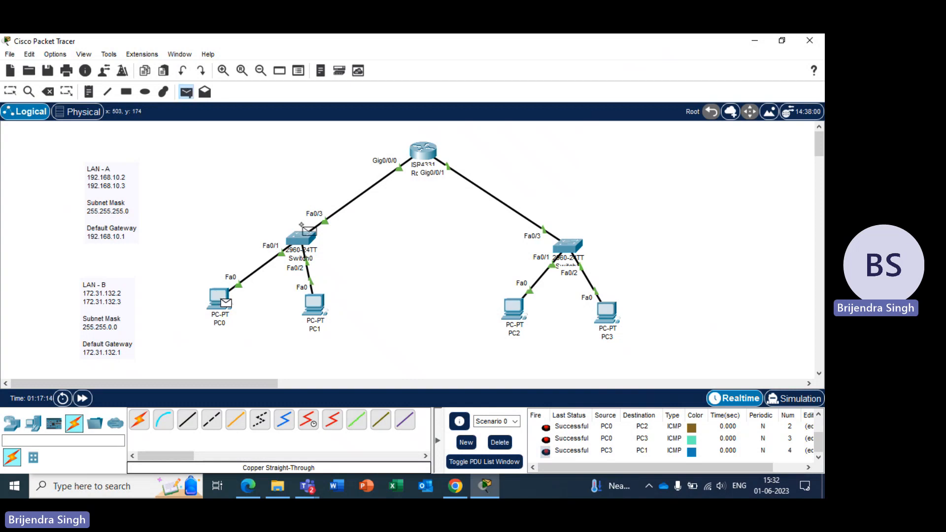
left_click(411, 146)
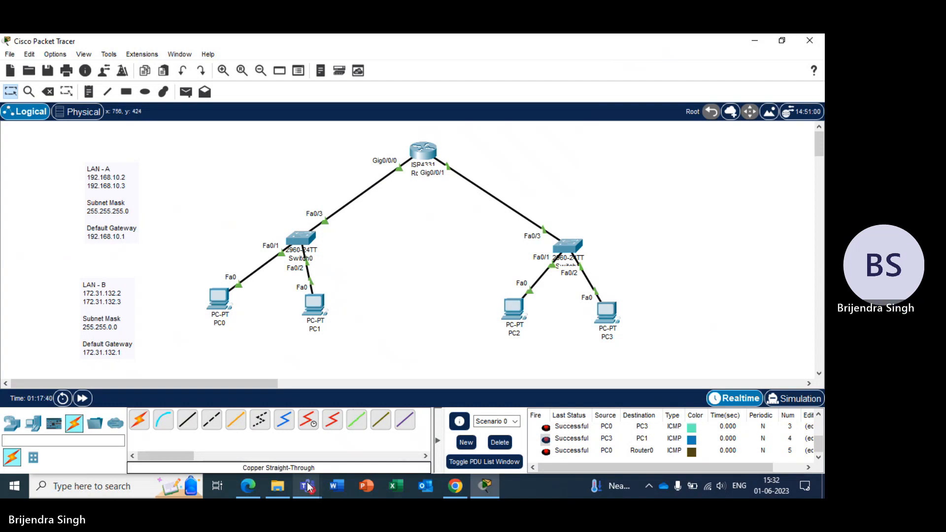
Switch to the Microsoft Teams meeting "Connecting Two LANs with a Router" and stop its recording
mouse_move(307, 488)
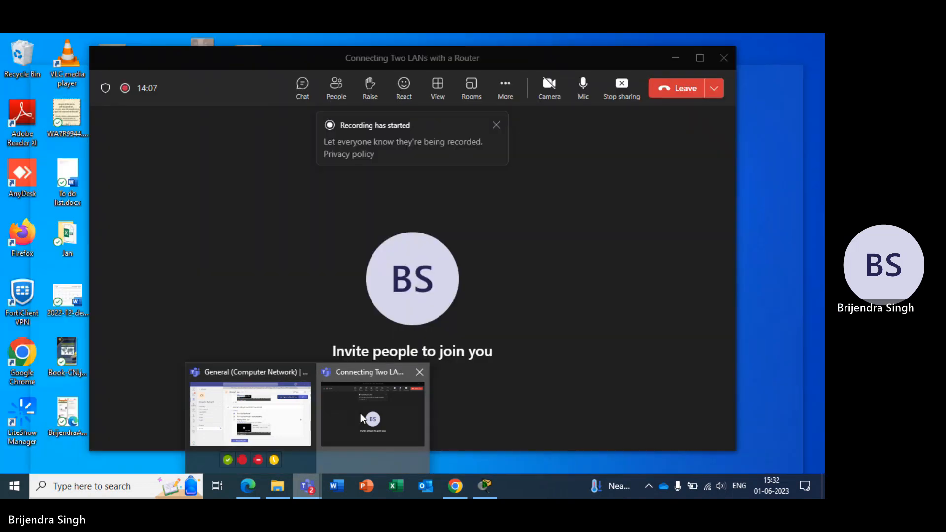
left_click(359, 412)
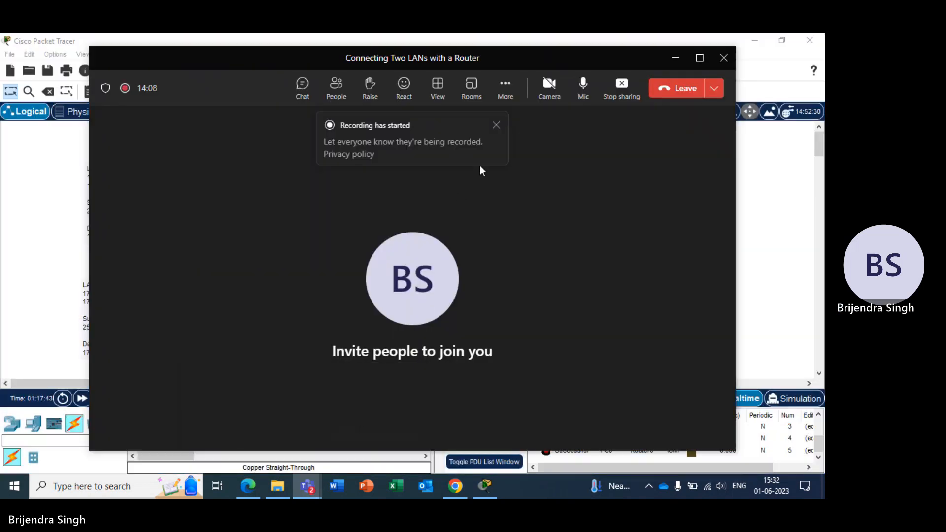
left_click(507, 93)
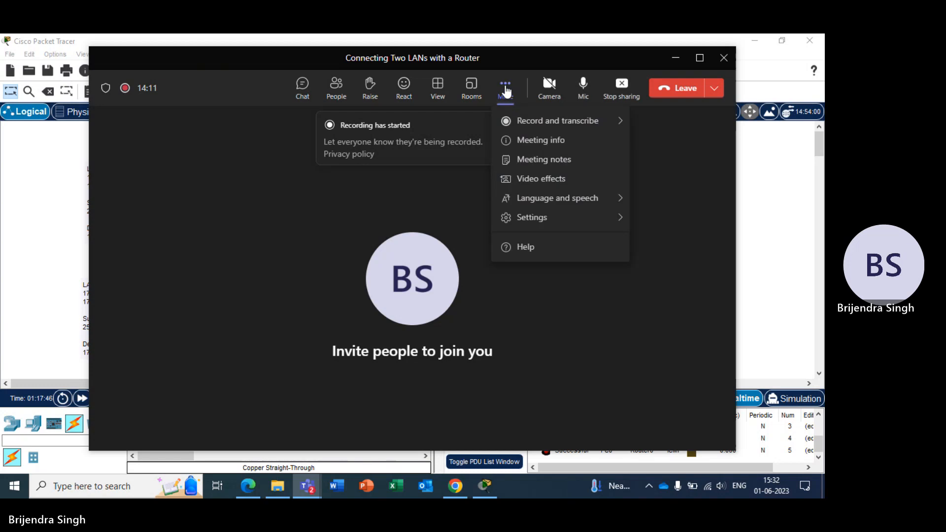
mouse_move(522, 121)
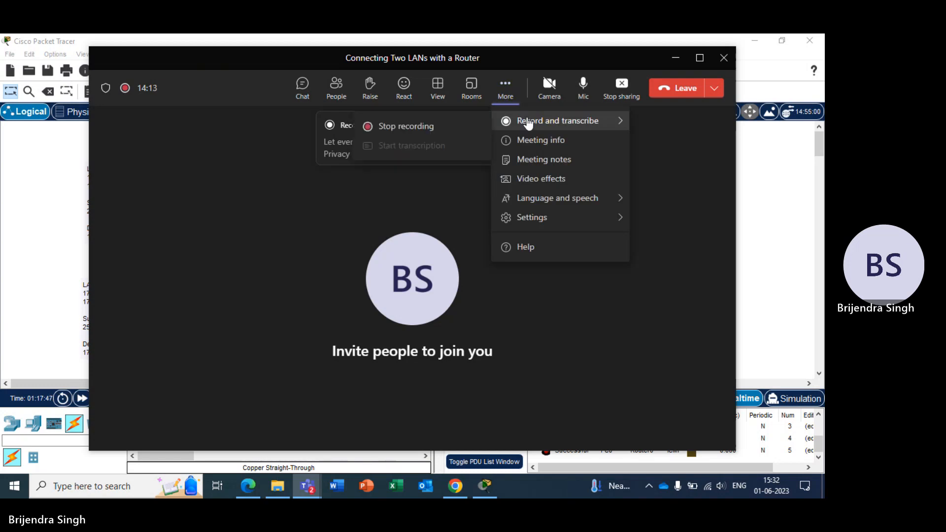
left_click(418, 129)
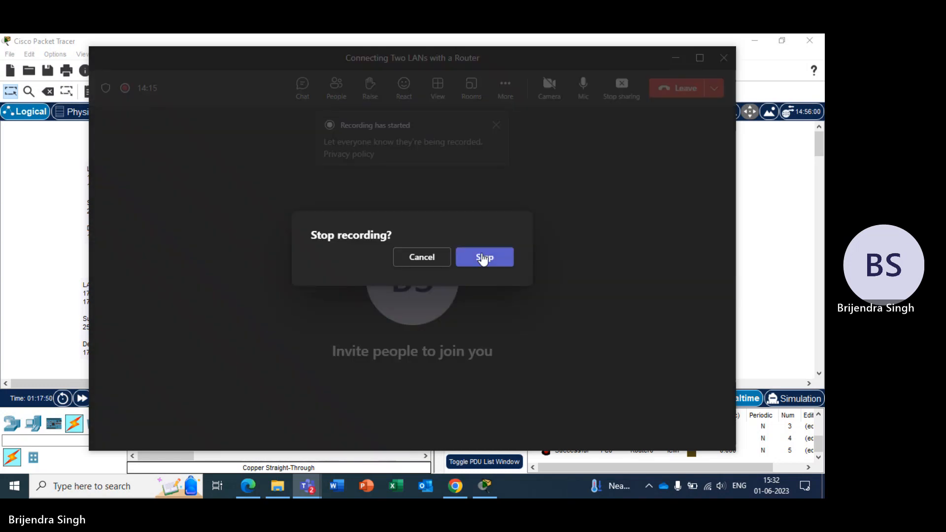